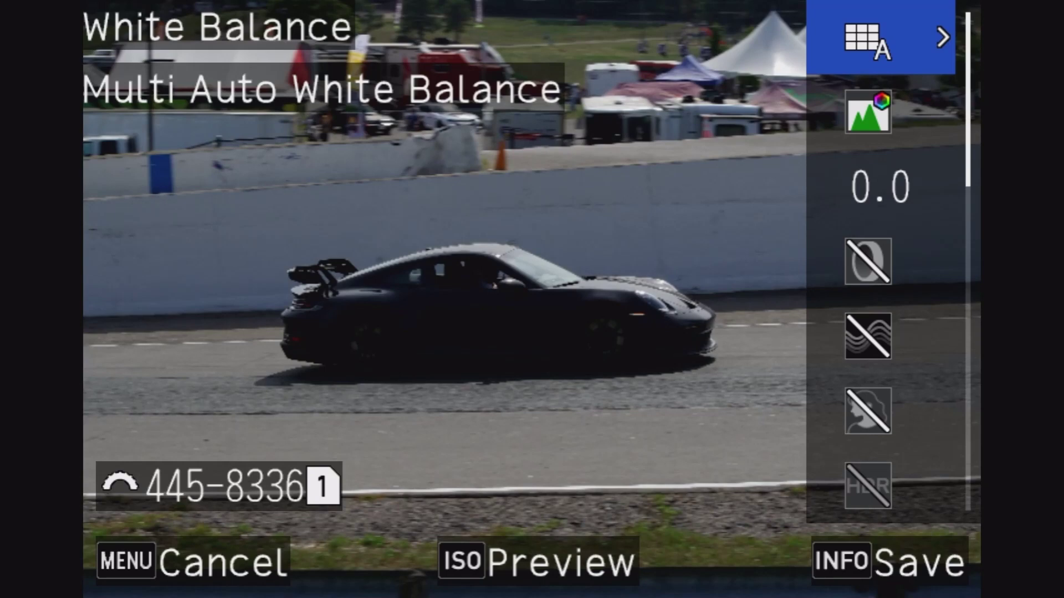
key(Down)
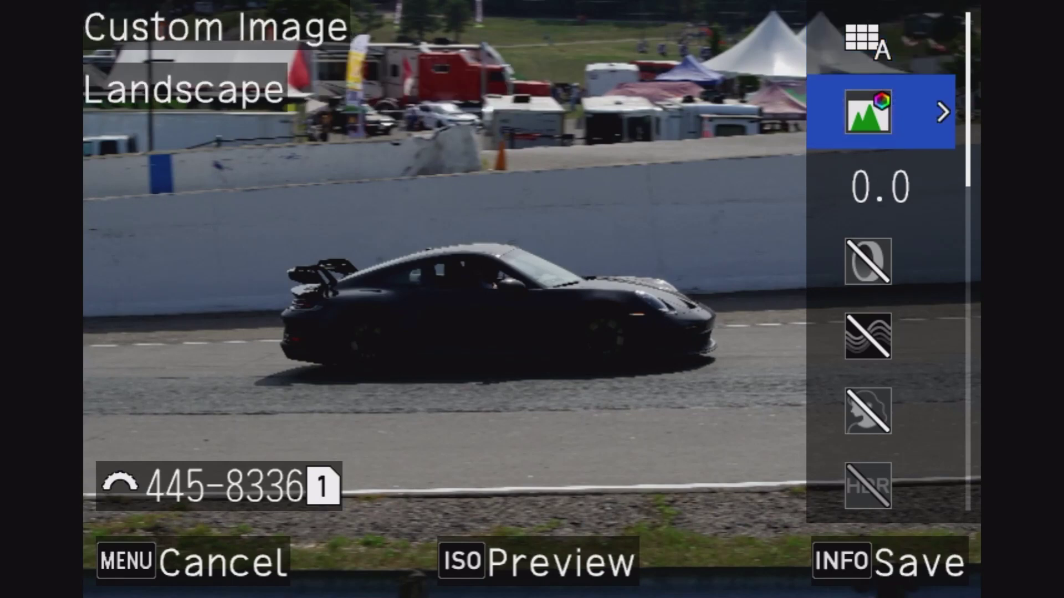
key(Down)
key(Down)
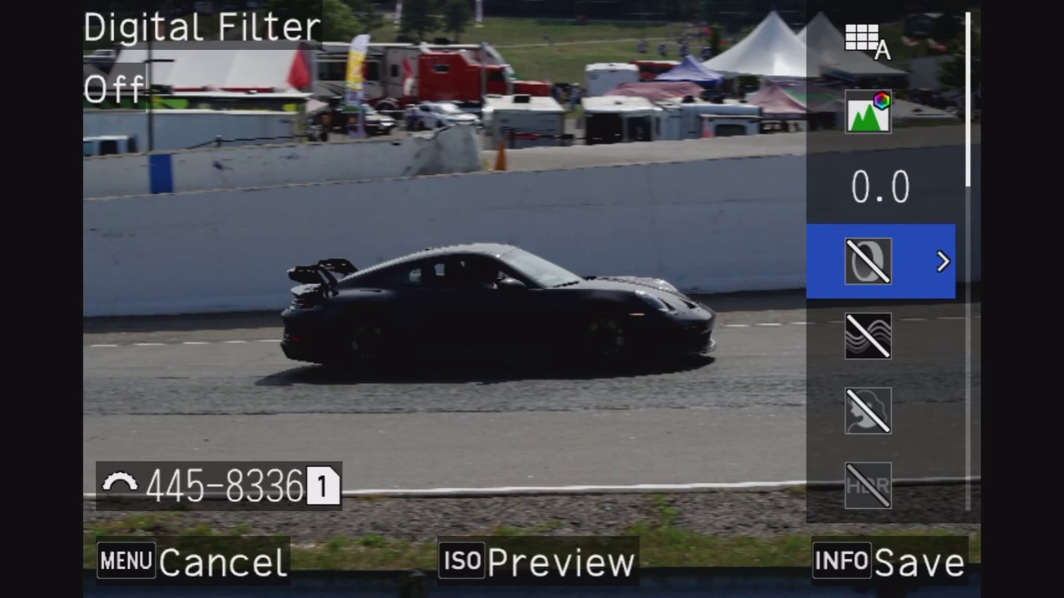
key(Up)
key(Up)
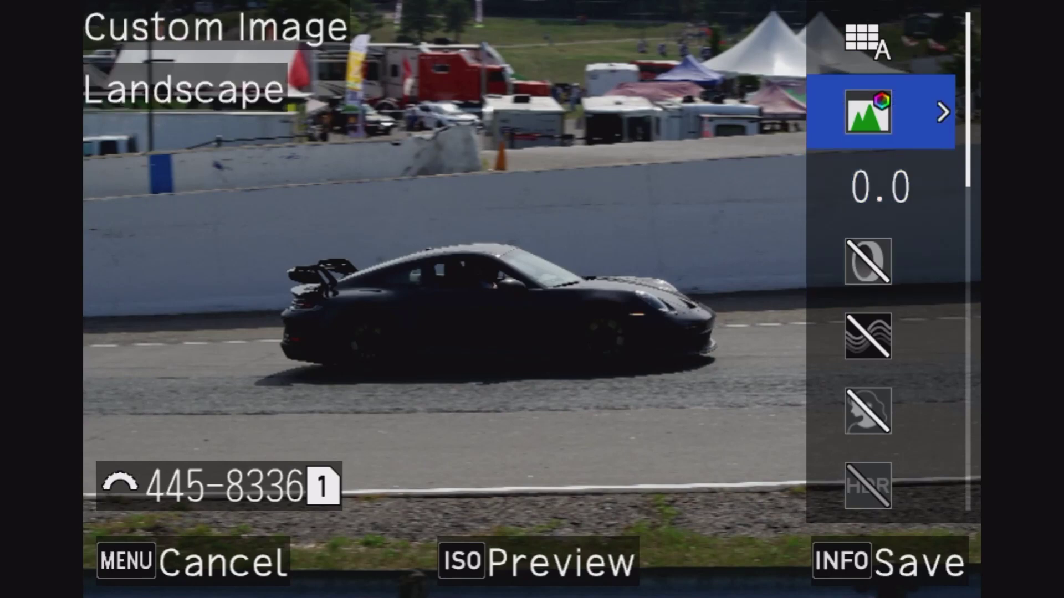
key(Down)
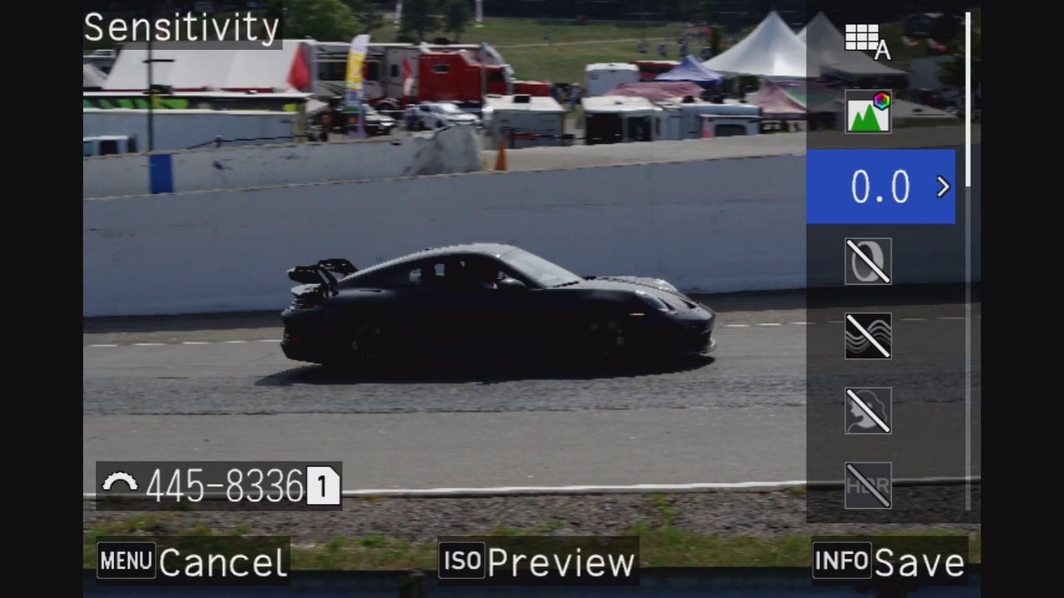
key(Down)
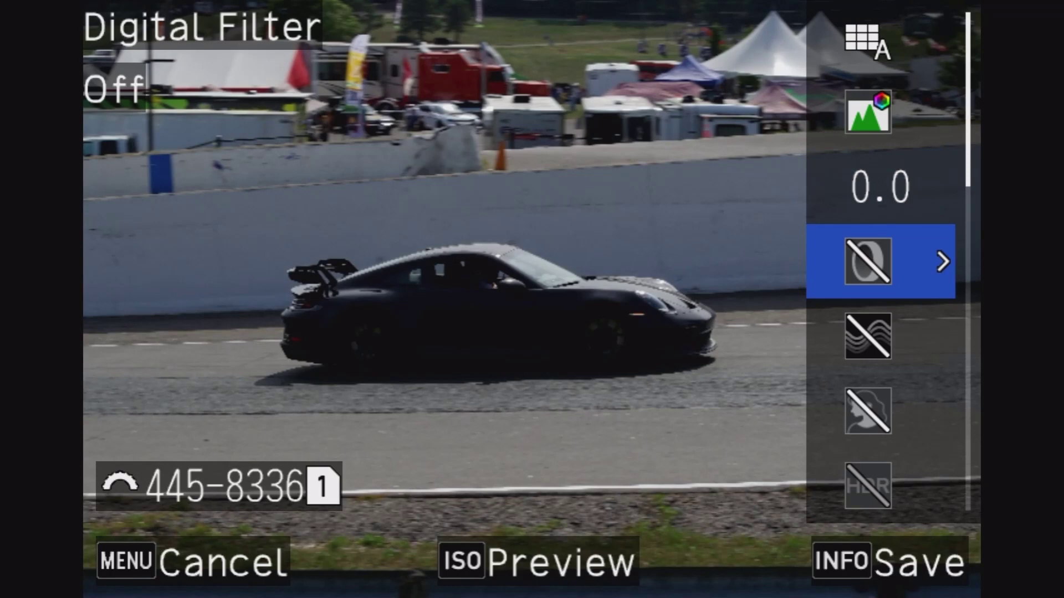
key(Down)
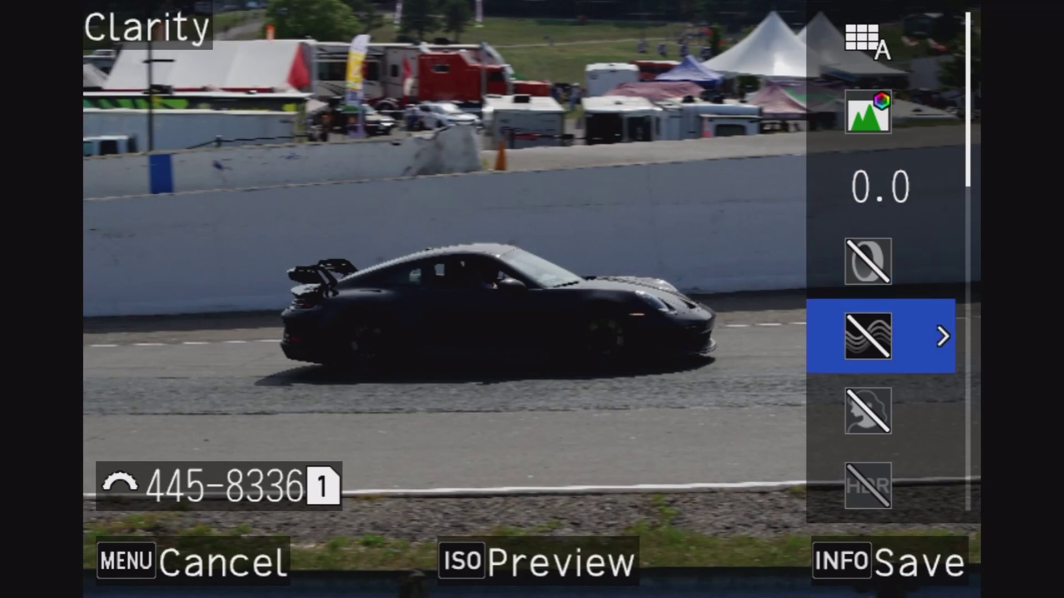
key(Down)
key(Down)
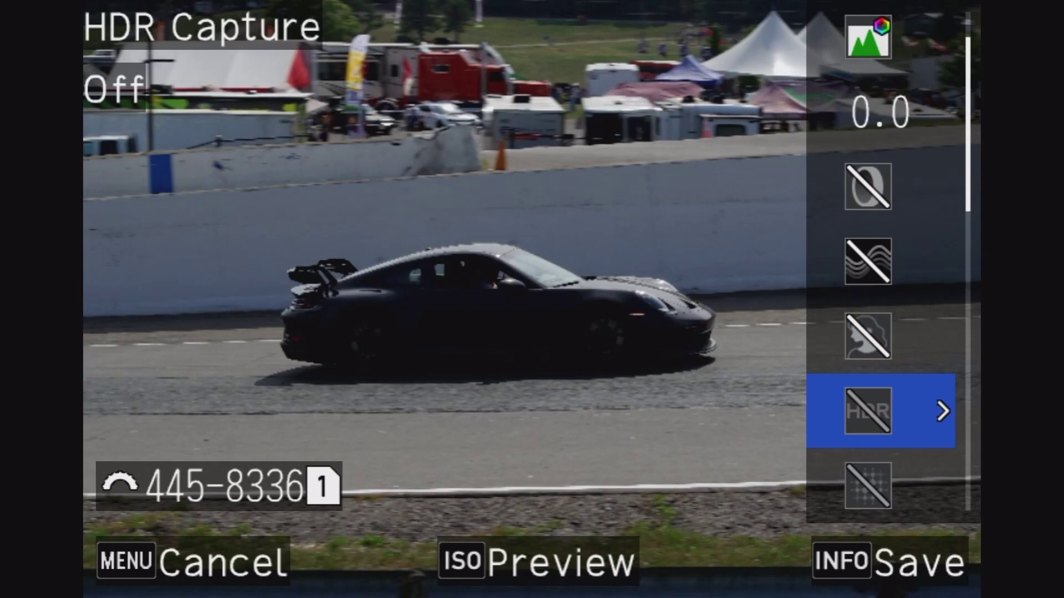
key(Down)
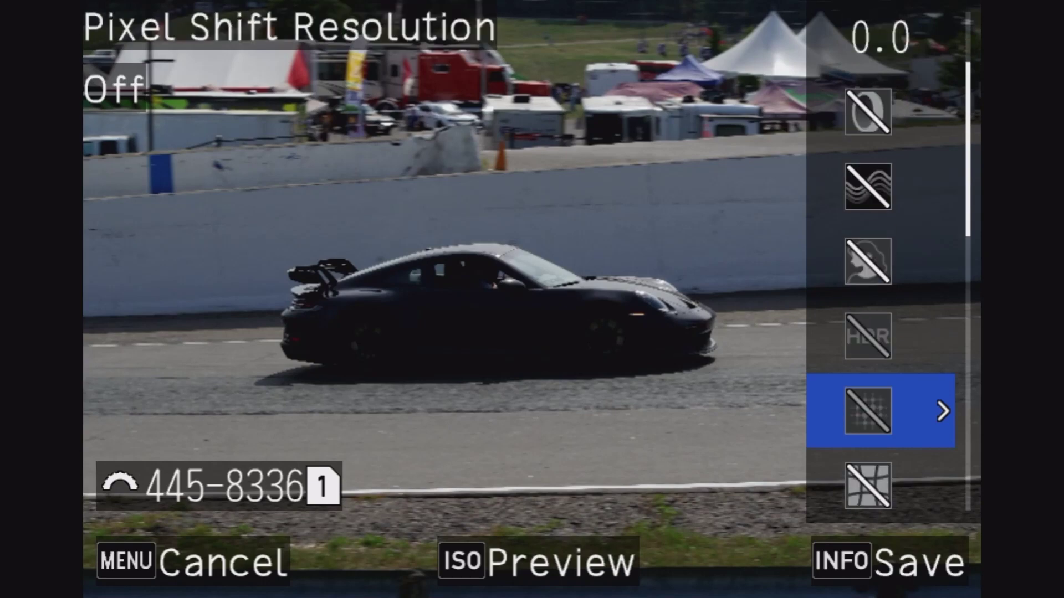
key(Up)
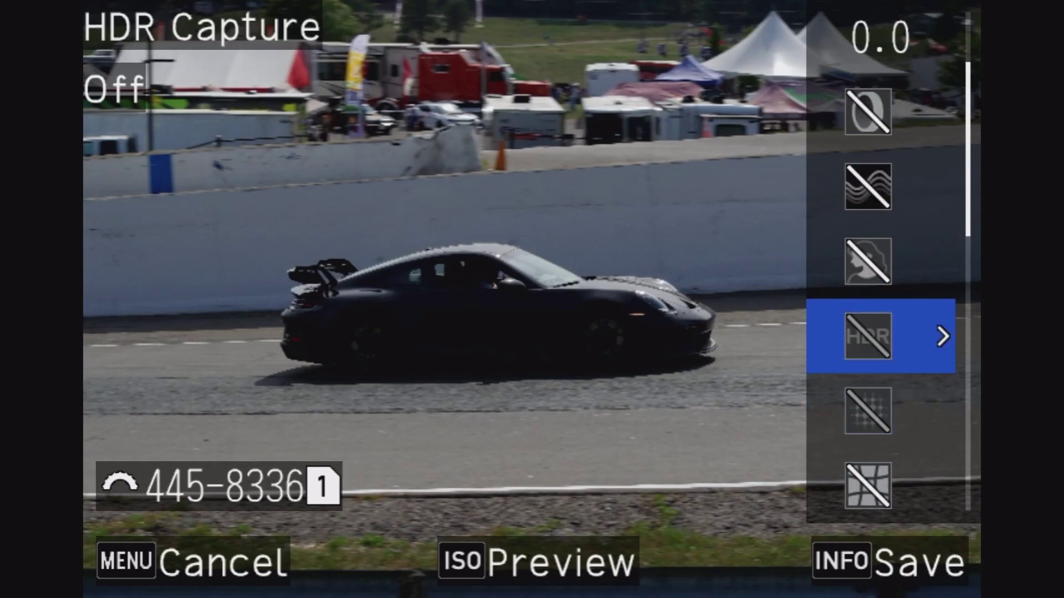
key(Down)
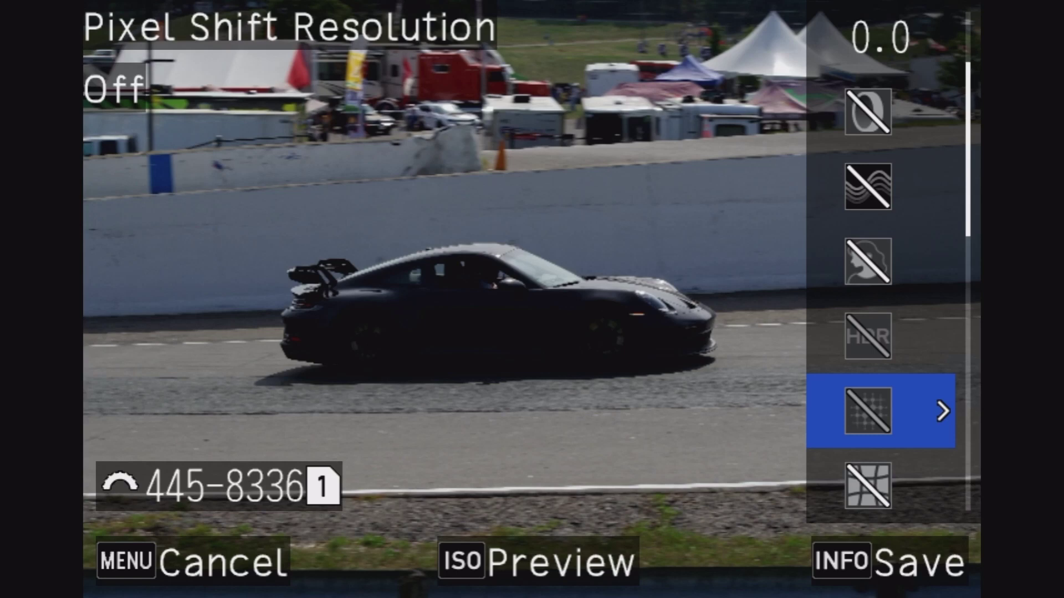
key(Down)
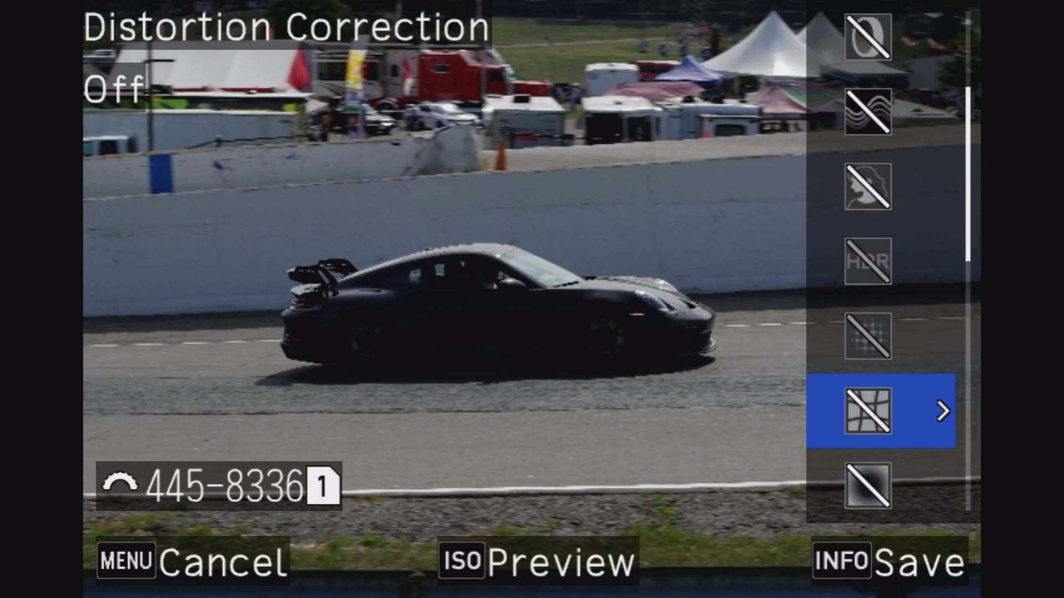
key(Down)
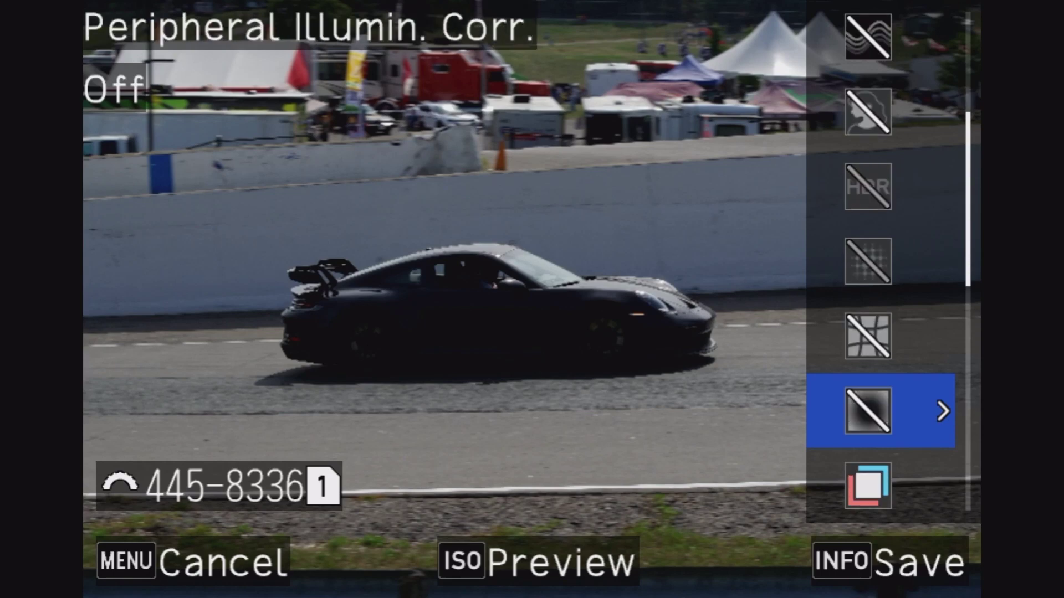
key(Up)
key(Up)
key(Up)
key(Up)
key(Up)
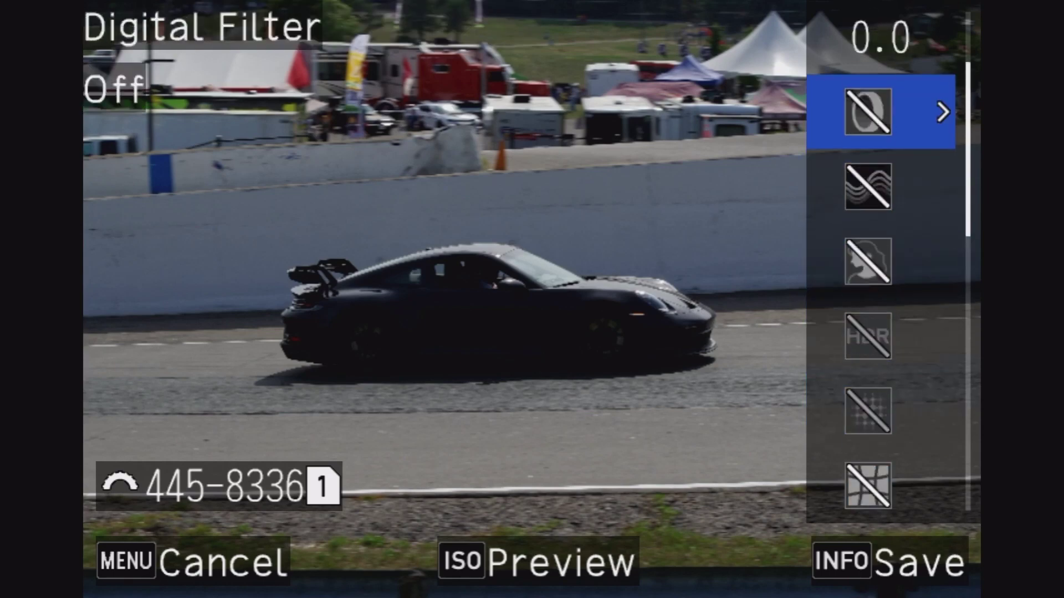
key(Up)
key(Up)
key(Up)
key(Up)
key(Up)
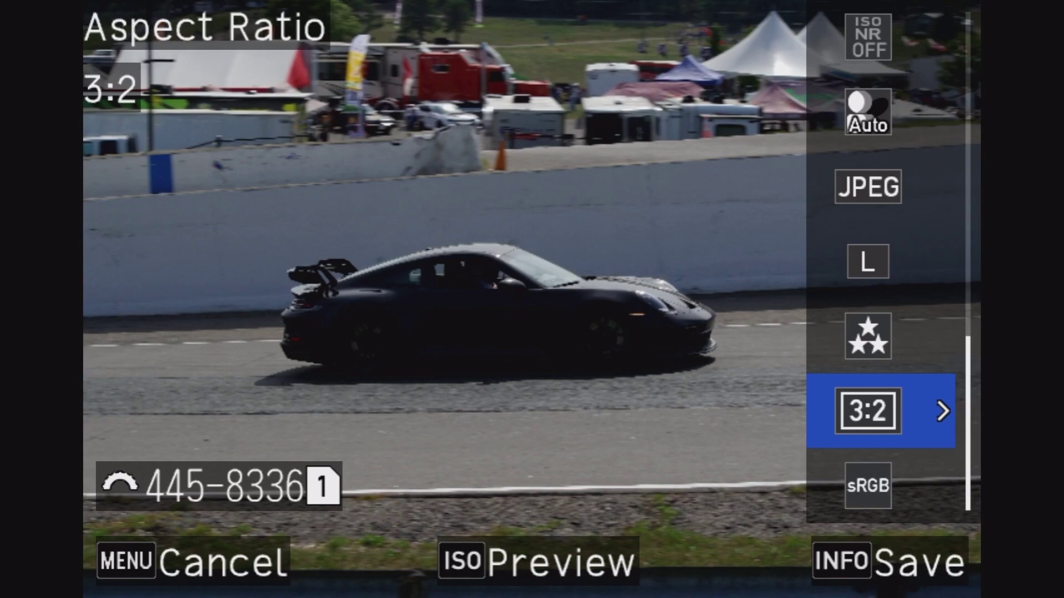
key(Down)
key(Down)
key(Down)
key(Down)
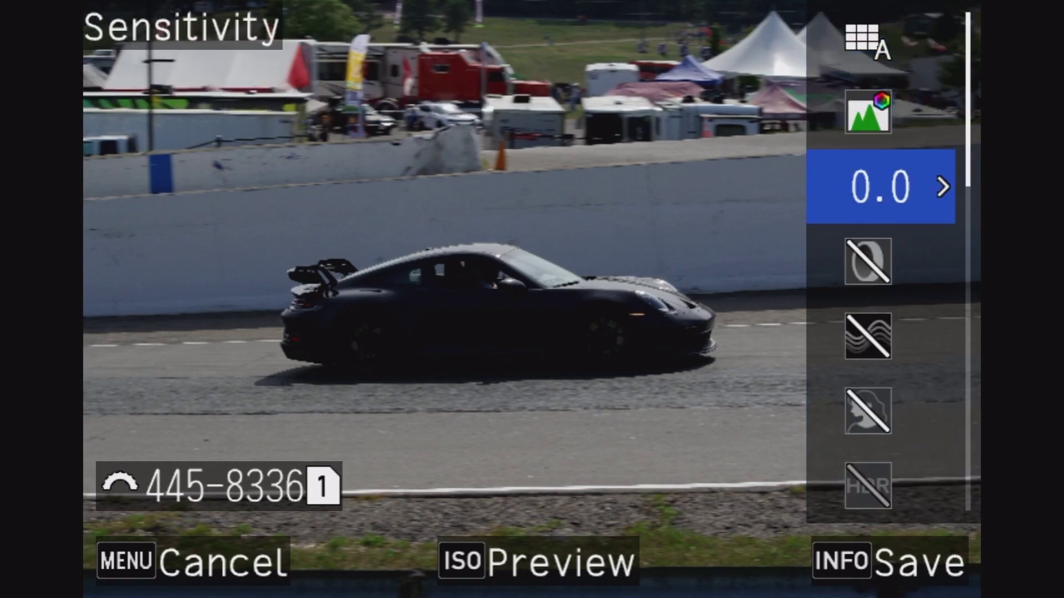
key(Up)
key(Down)
key(Up)
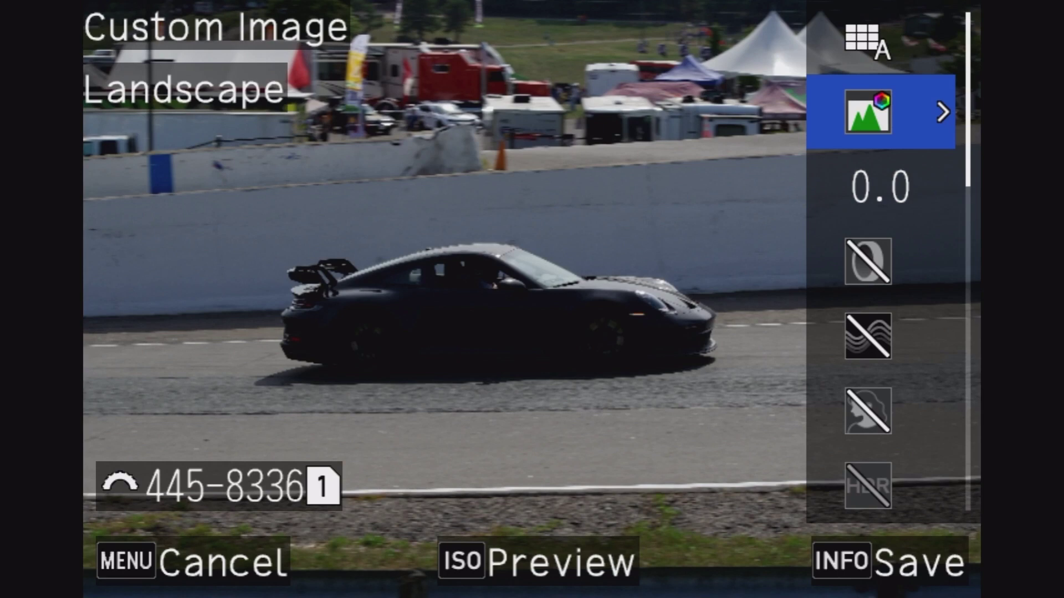
- Open the Landscape Custom Image parameters and move down through Saturation and Hue
key(Right)
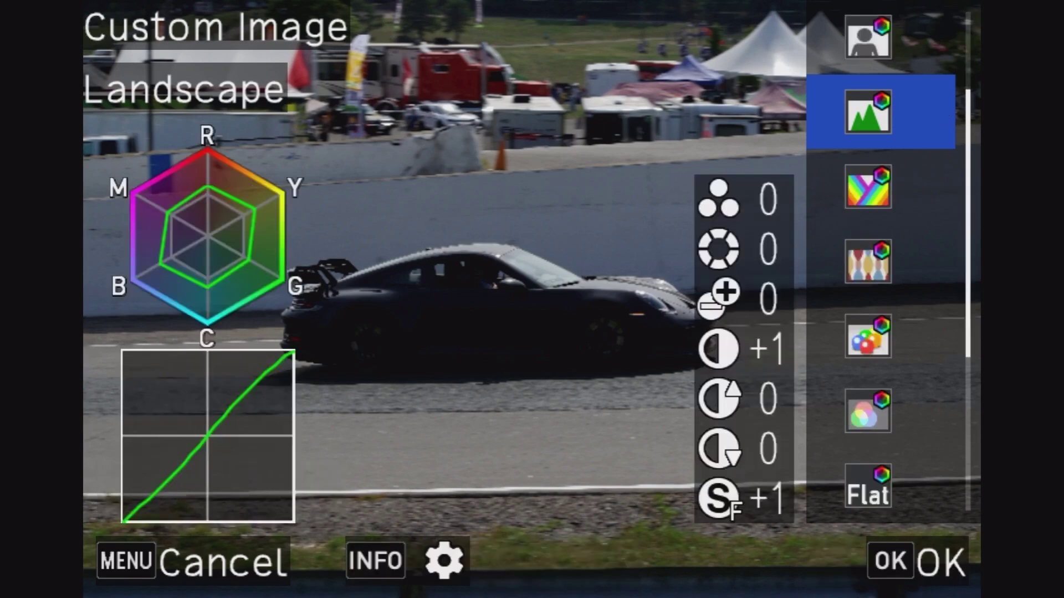
key(Right)
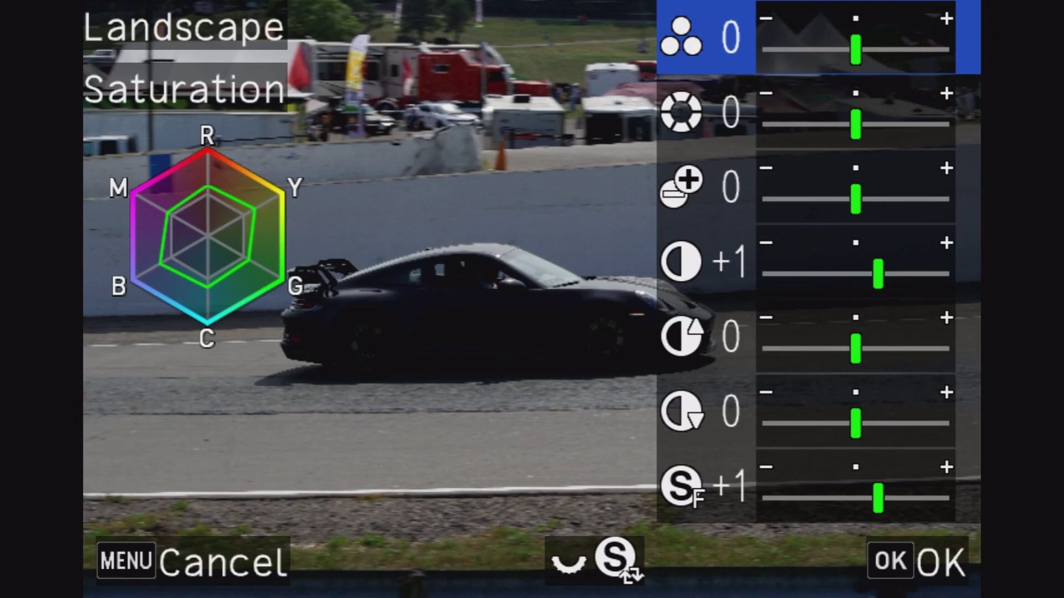
key(Down)
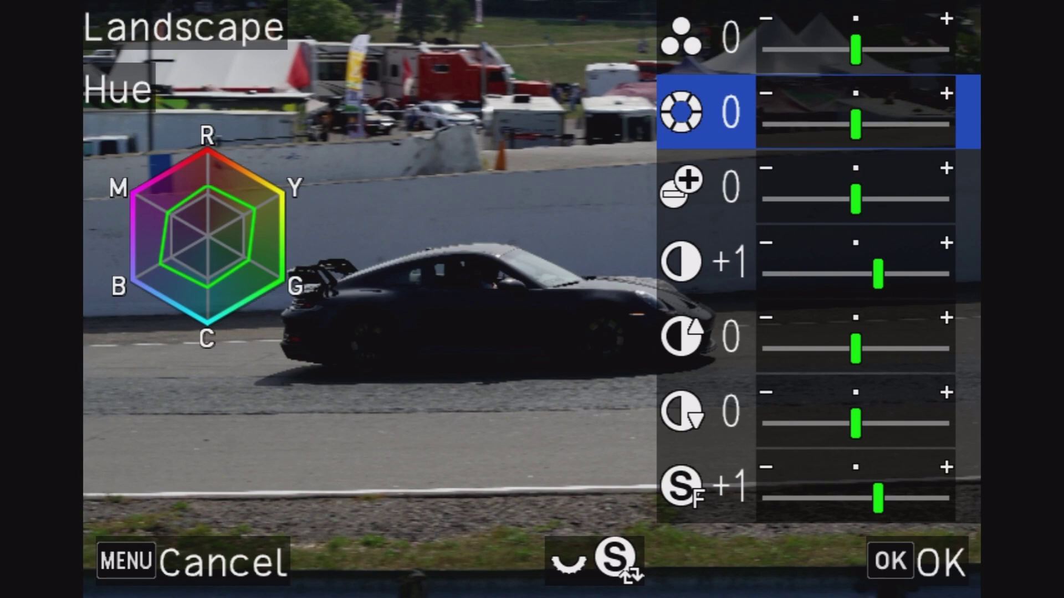
key(Up)
key(Down)
key(Down)
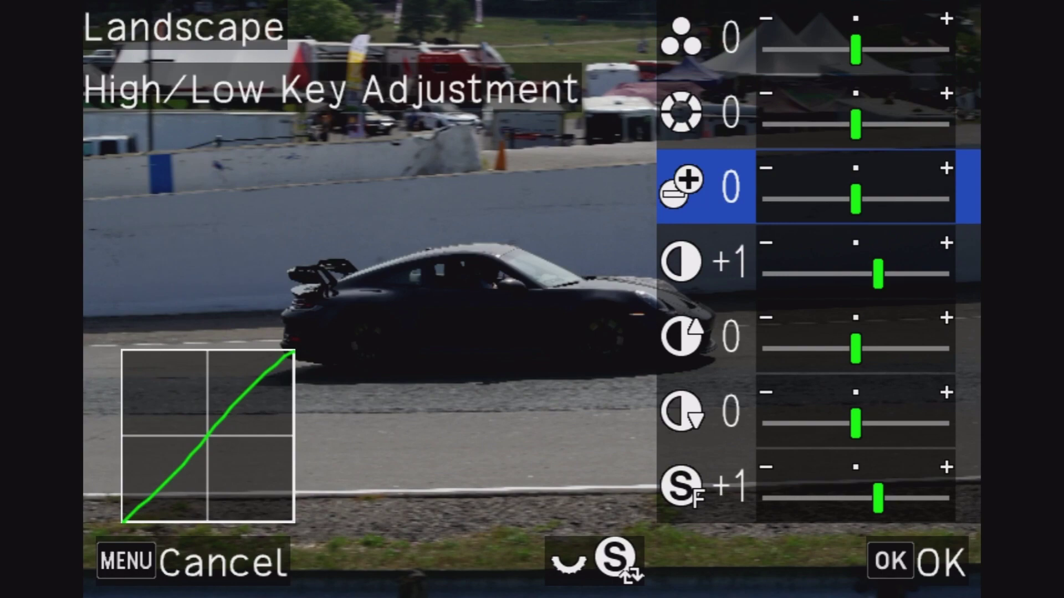
- Try High/Low Key Adjustment values from +4 to -4, then return it to 0
key(Right)
key(Right)
key(Right)
key(Right)
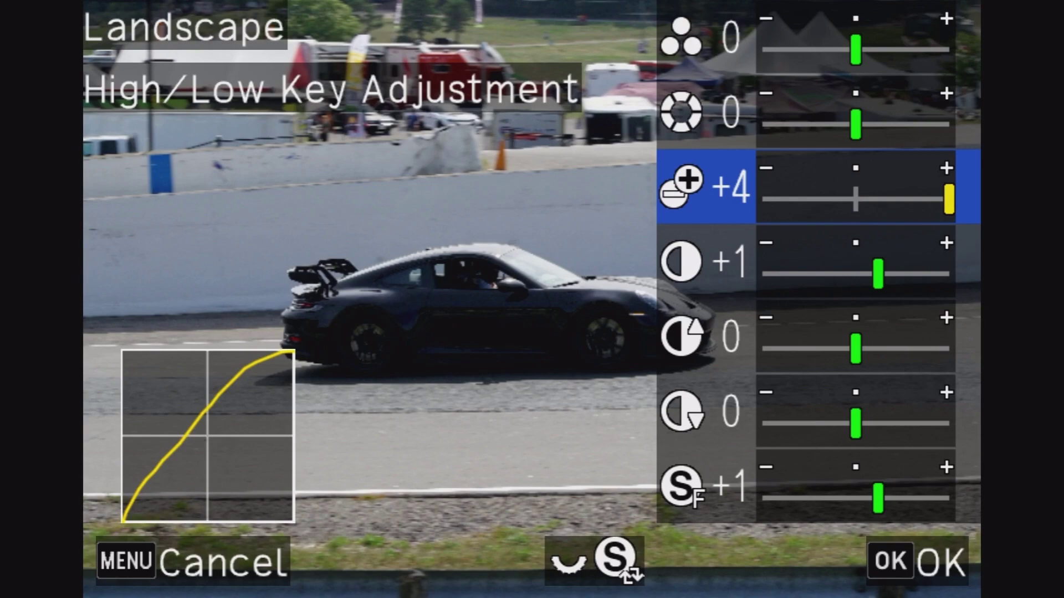
key(Left)
key(Left)
key(Left)
key(Left)
key(Left)
key(Left)
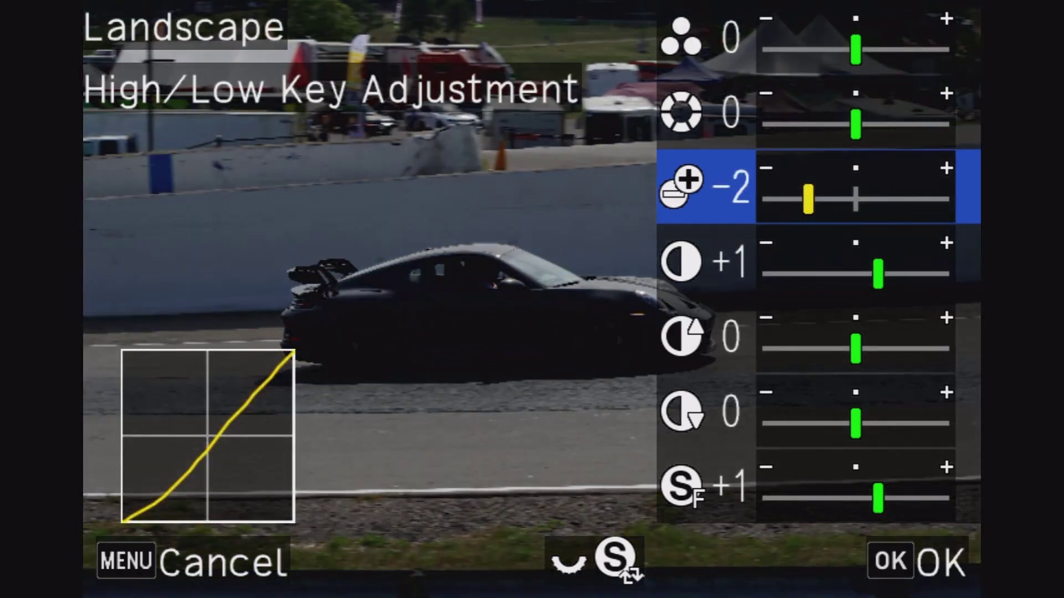
key(Left)
key(Left)
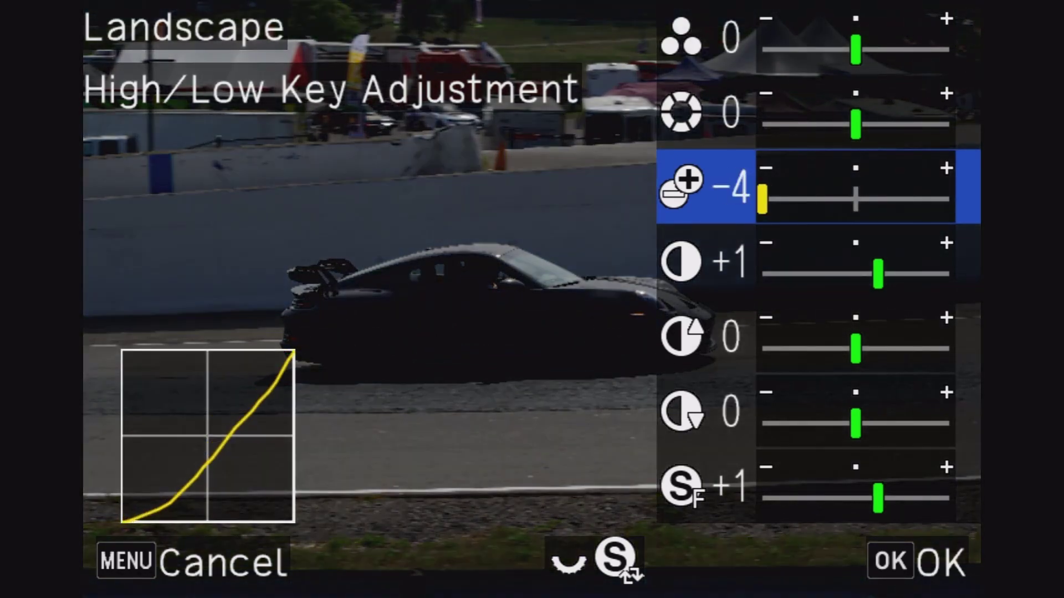
key(Right)
key(Right)
key(Right)
key(Right)
key(Right)
key(Right)
key(Right)
key(Right)
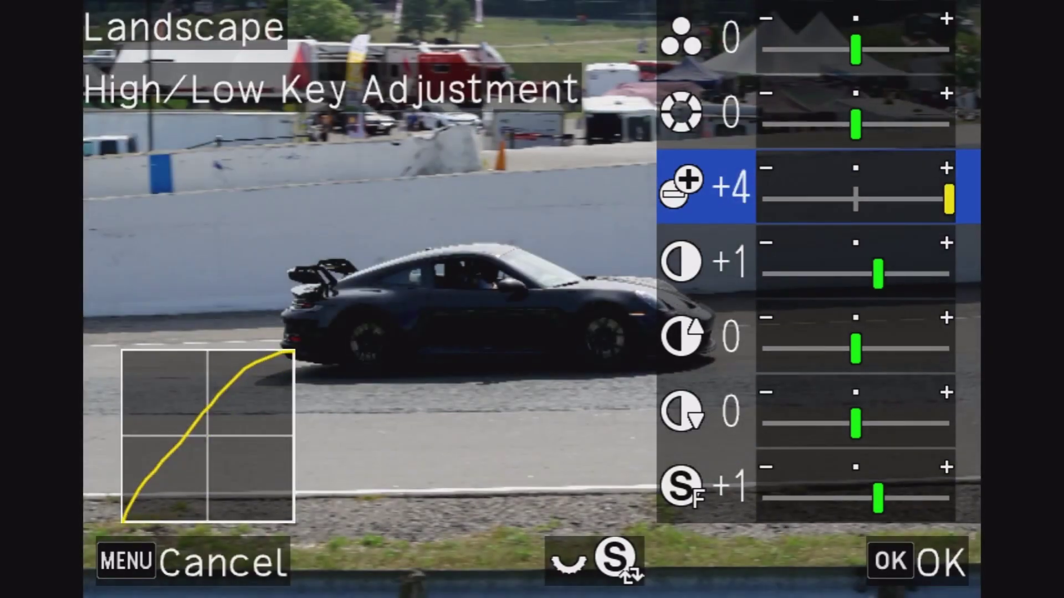
key(Left)
key(Left)
key(Left)
key(Left)
key(Left)
key(Left)
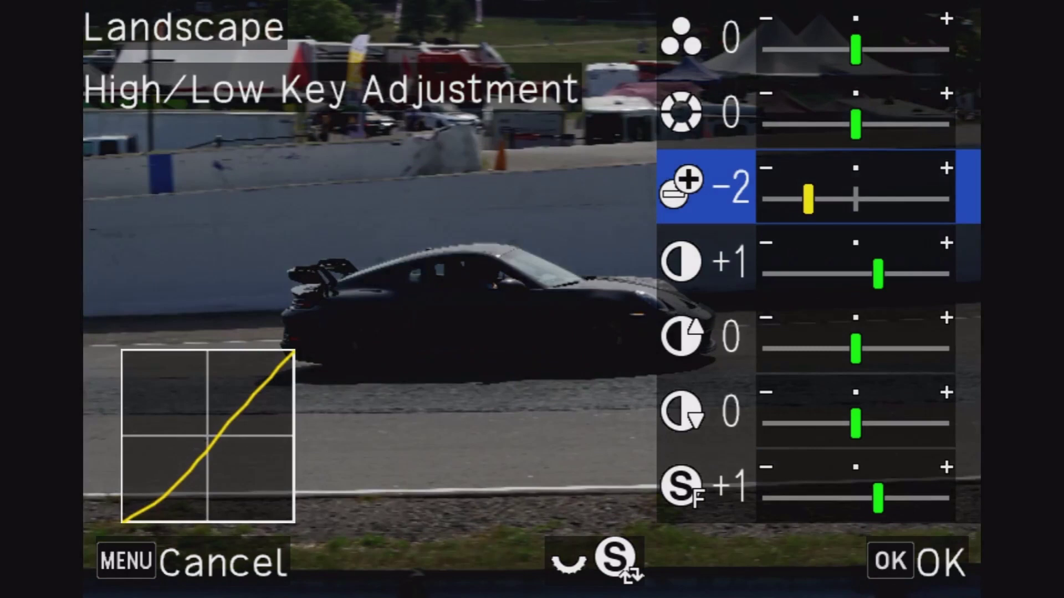
key(Right)
key(Right)
key(Right)
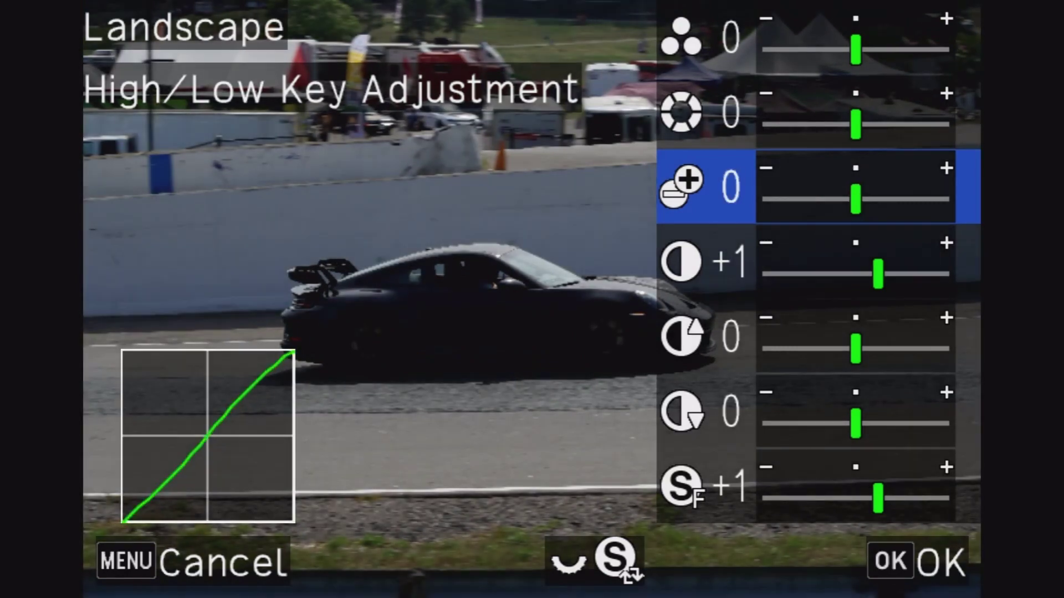
key(Left)
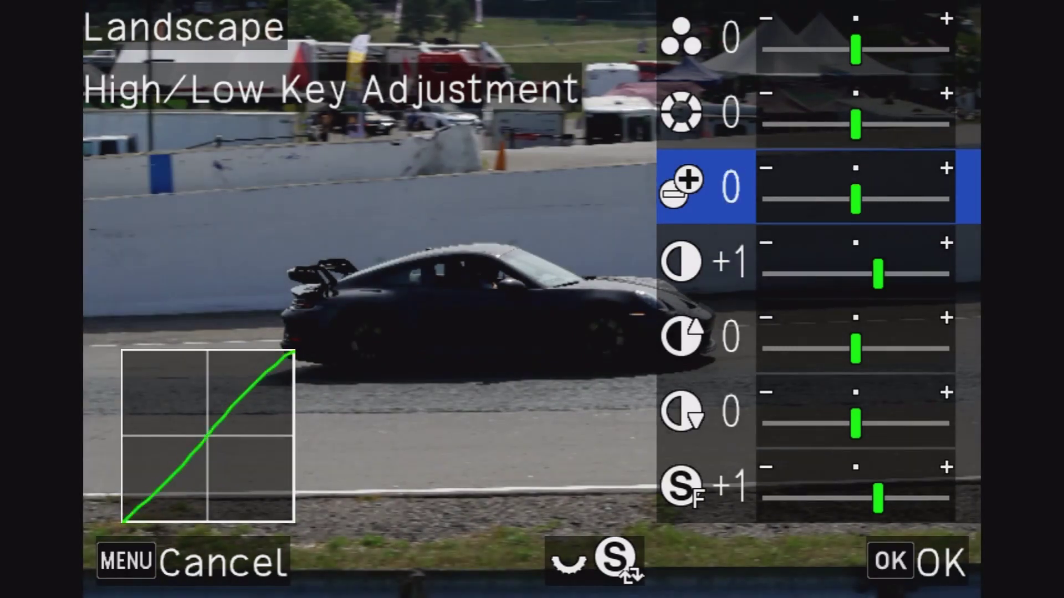
- Try Contrast (Highlight) values from +4 to -4, then reset it to 0
key(Down)
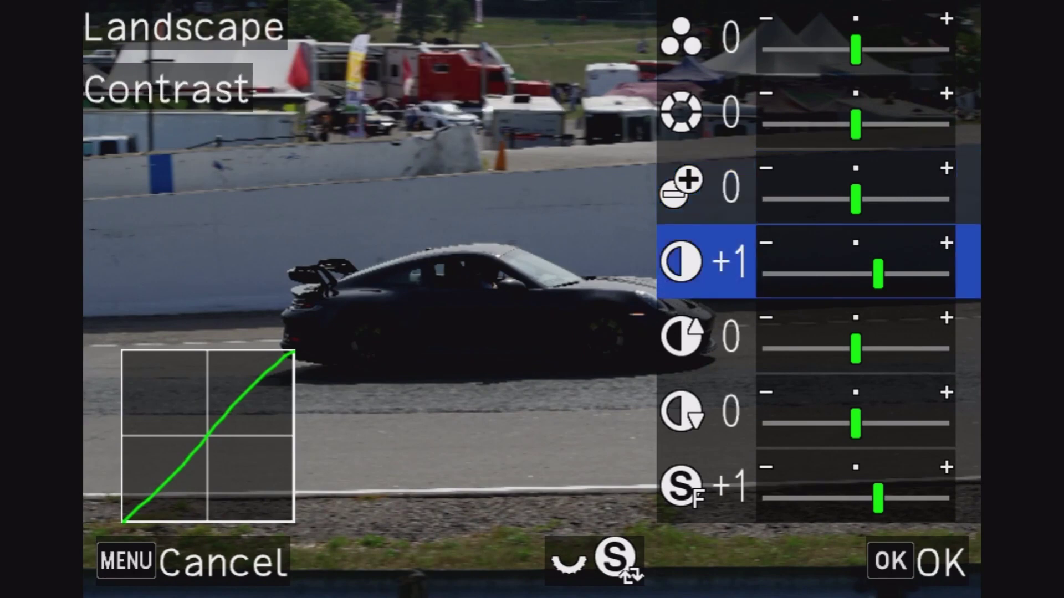
key(Down)
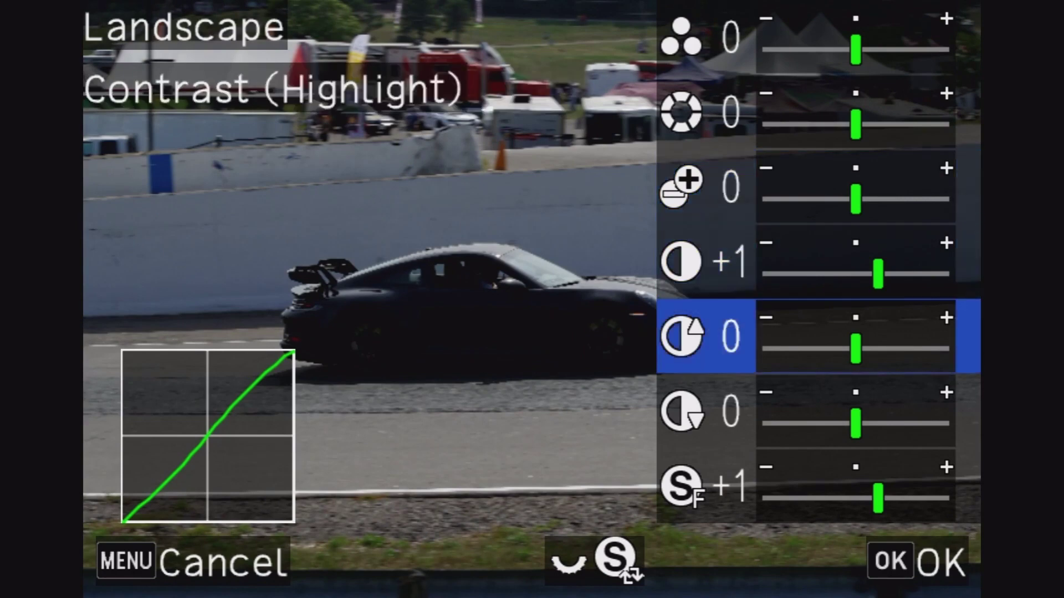
key(Right)
key(Right)
key(Right)
key(Right)
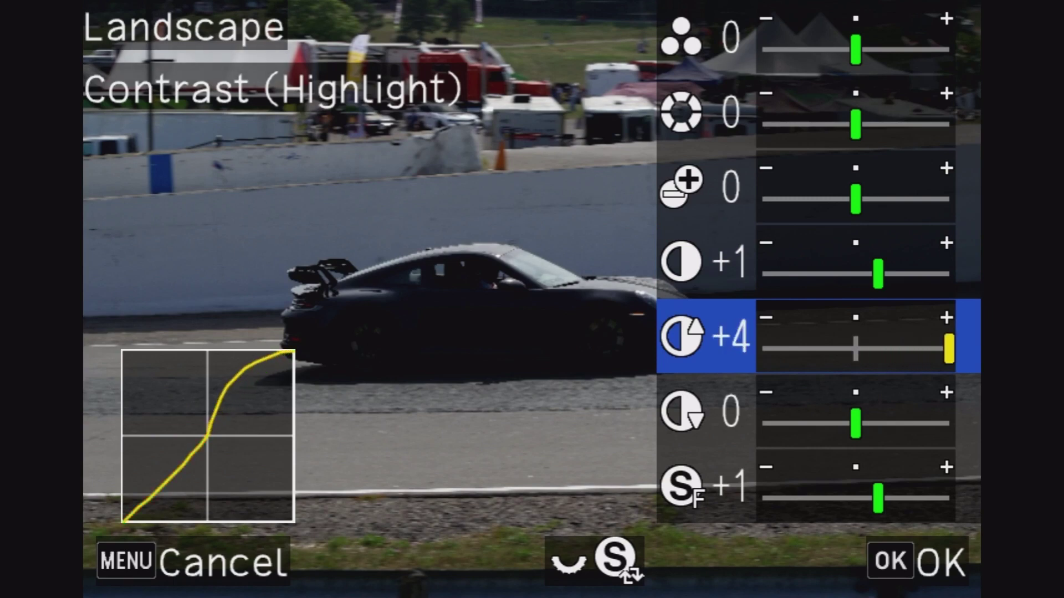
key(Left)
key(Left)
key(Left)
key(Left)
key(Left)
key(Left)
key(Left)
key(Left)
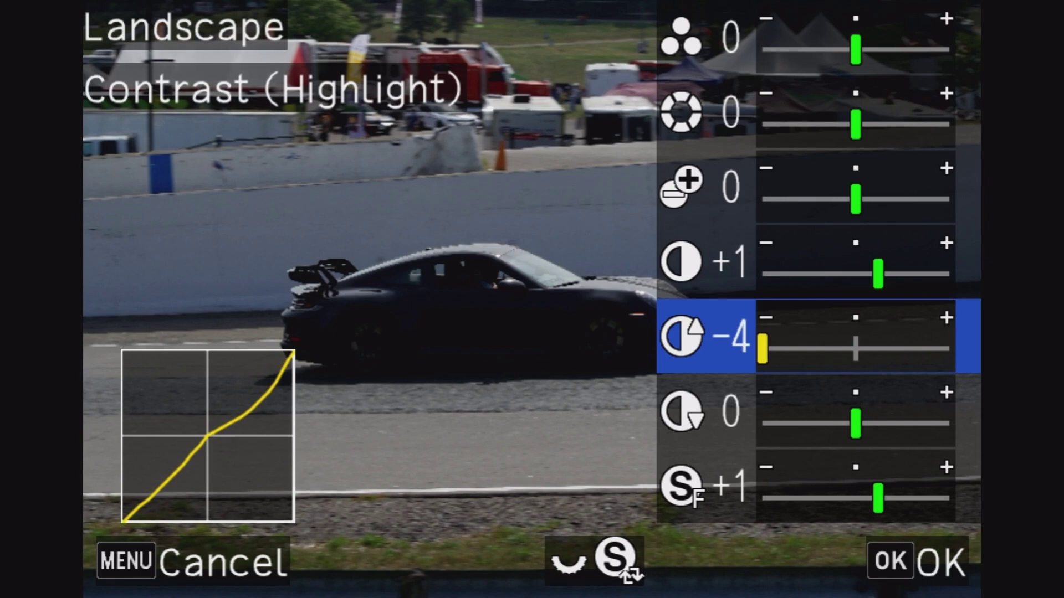
key(Right)
key(Right)
key(Right)
key(Right)
key(Right)
key(Right)
key(Right)
key(Right)
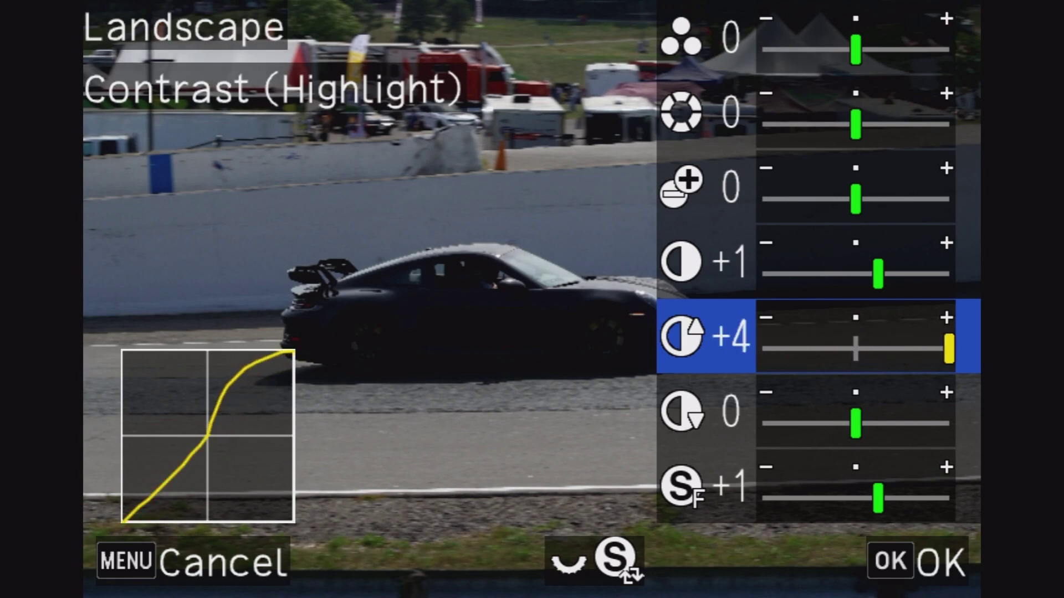
key(Left)
key(Left)
key(Left)
key(Left)
key(Left)
key(Left)
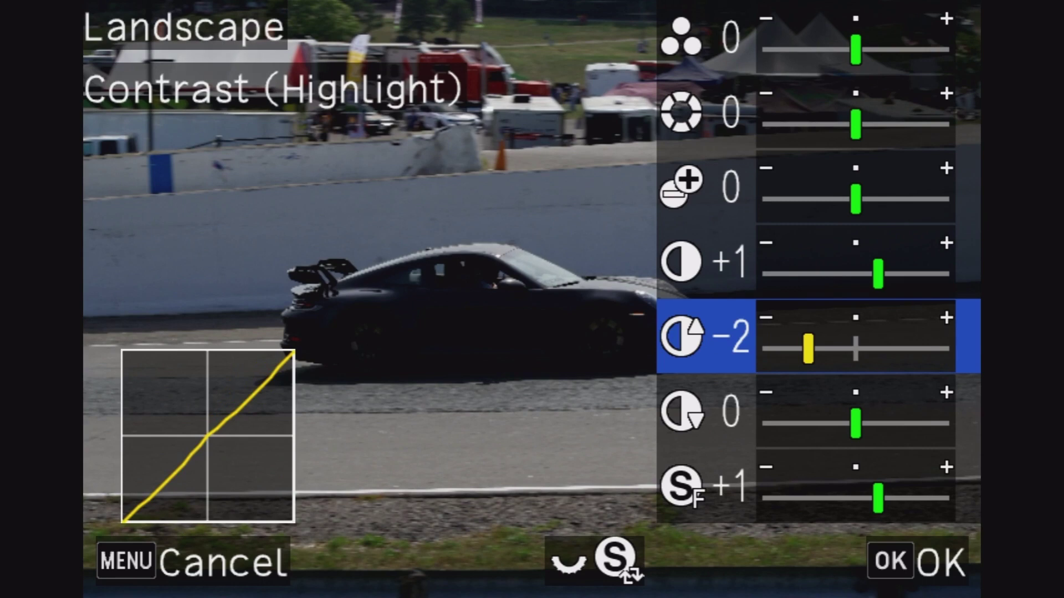
key(Right)
key(Right)
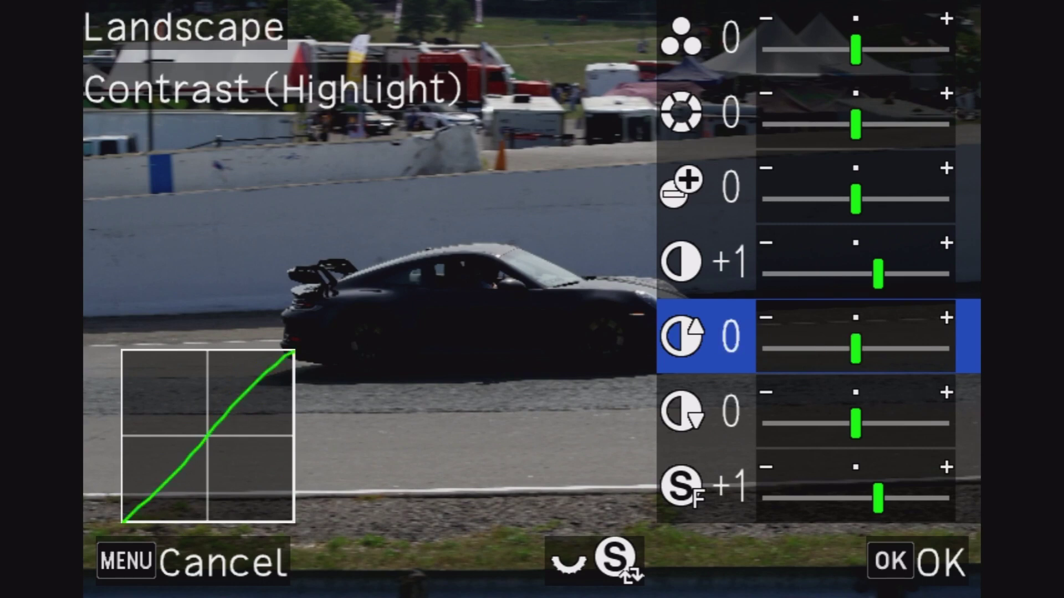
- Set Landscape Contrast (Shadow) to +4
key(Down)
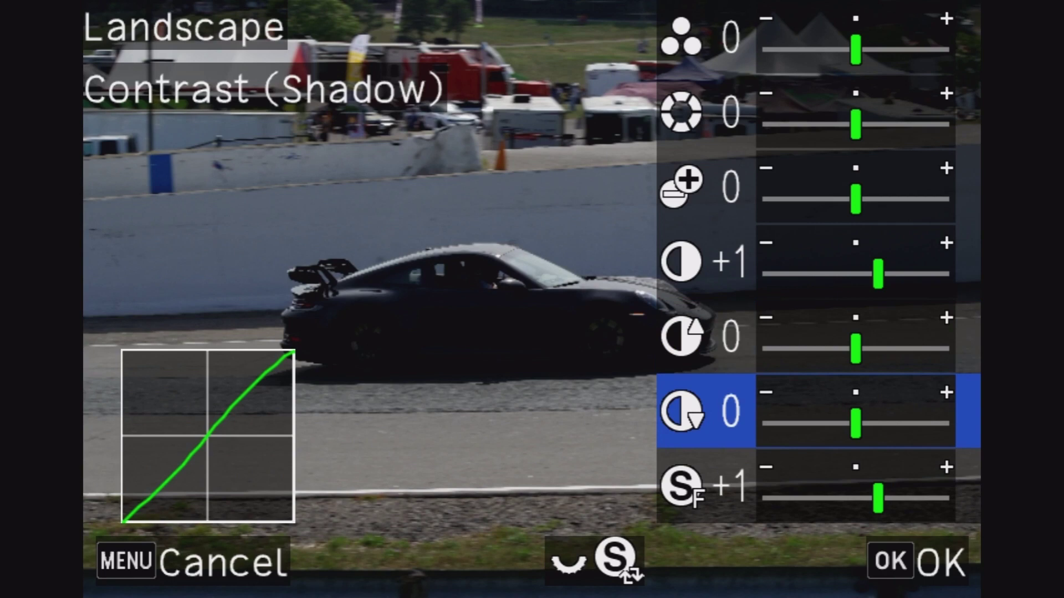
key(Right)
key(Right)
key(Right)
key(Right)
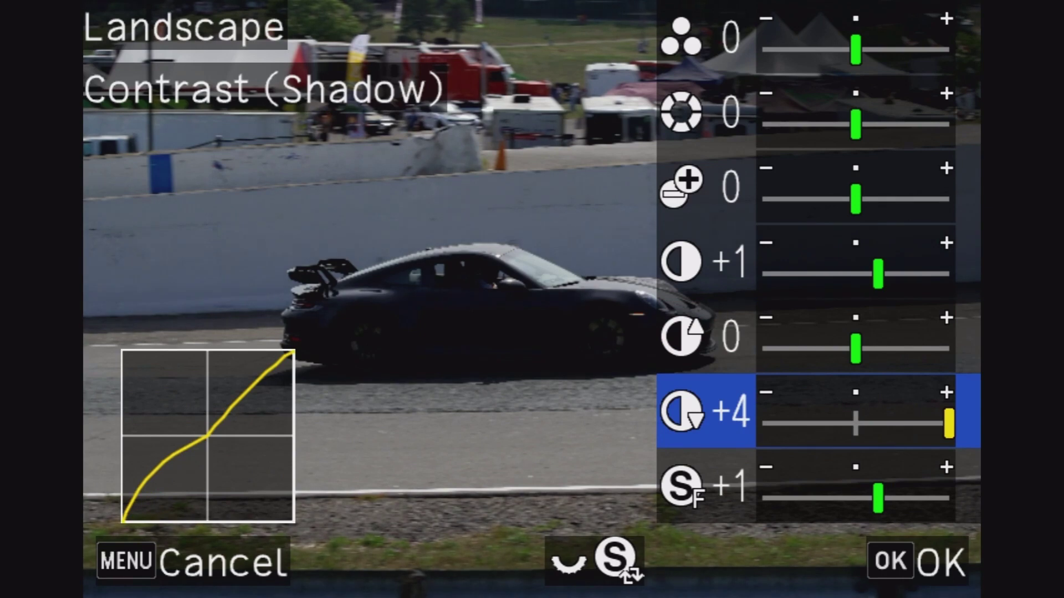
key(Up)
- Set Landscape High/Low Key Adjustment to +1 and confirm the Custom Image edits
key(Up)
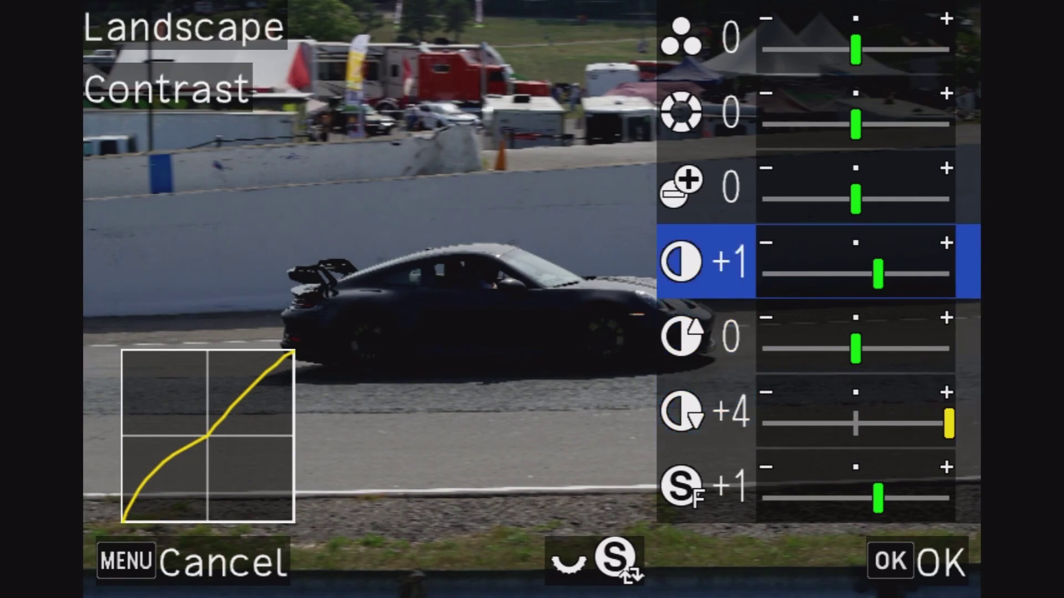
key(Up)
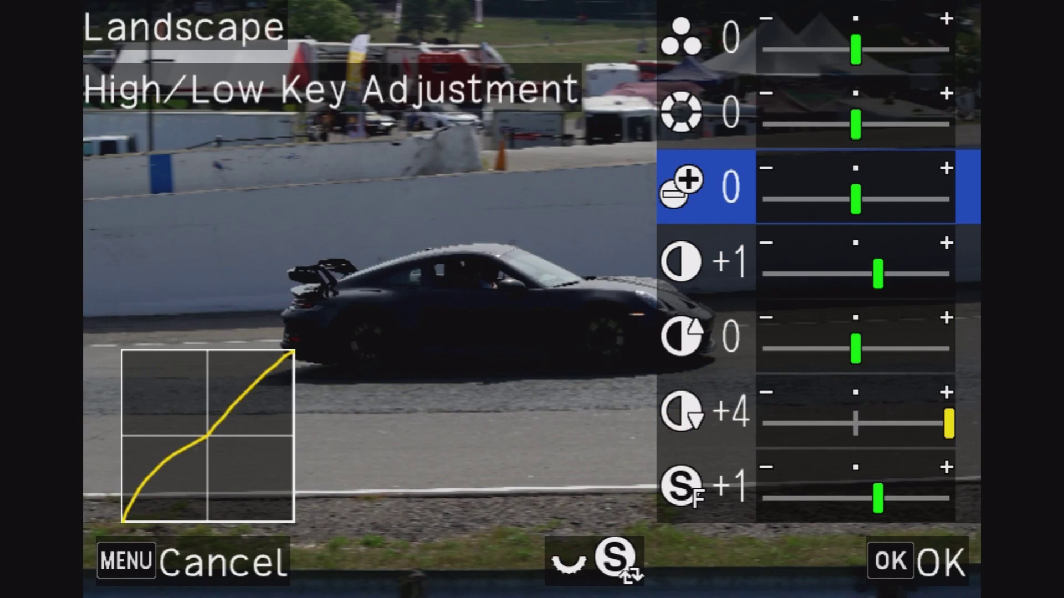
key(Right)
key(Right)
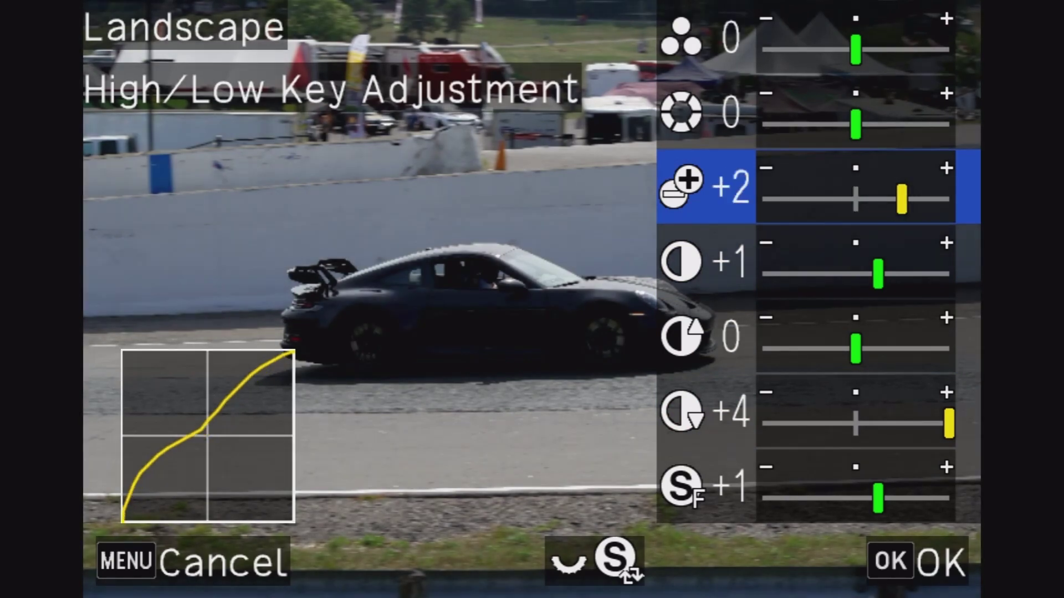
key(Left)
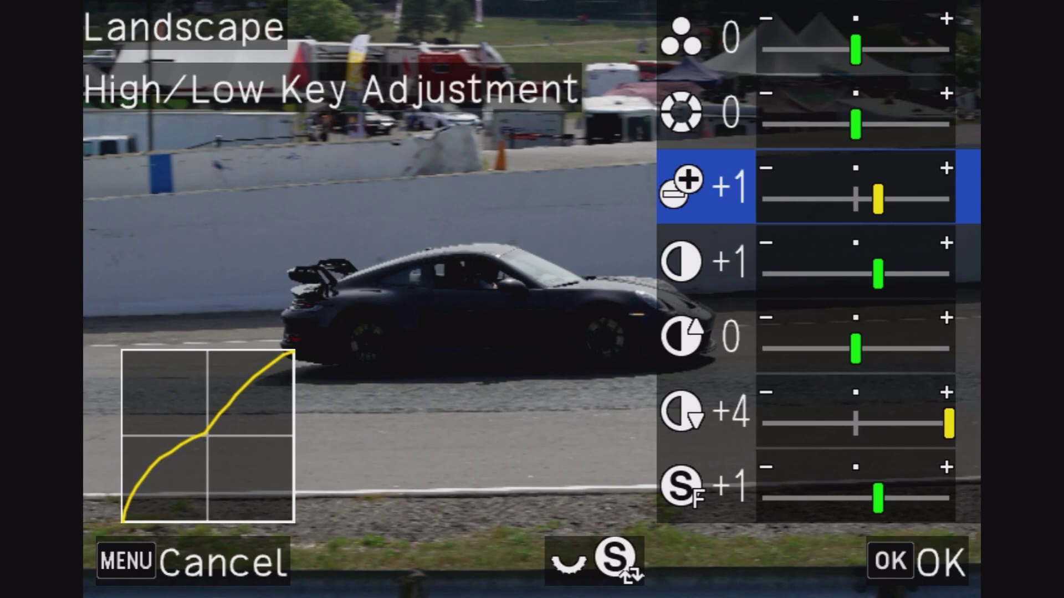
key(Return)
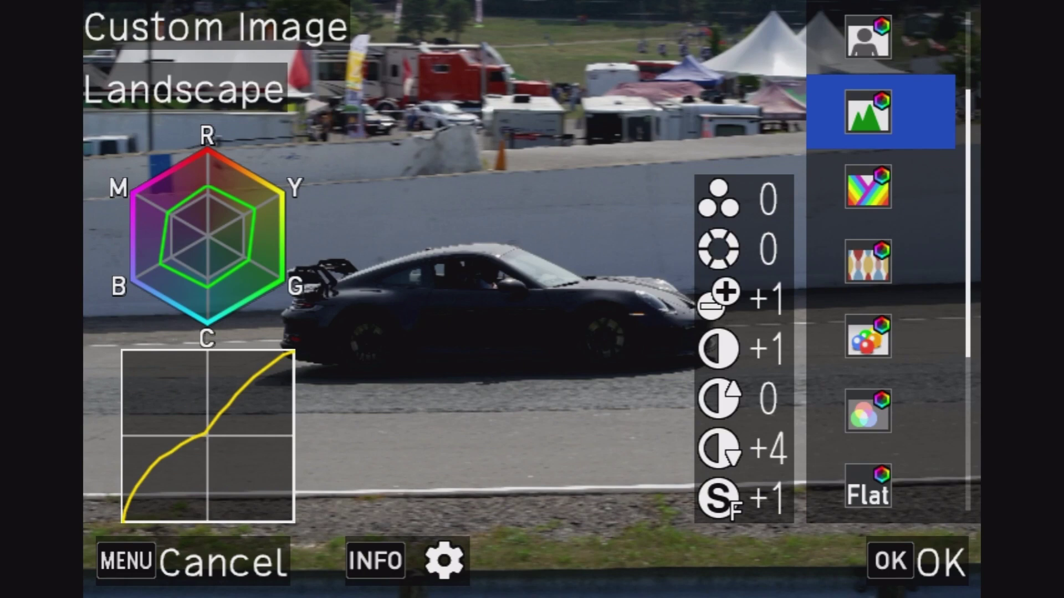
key(Return)
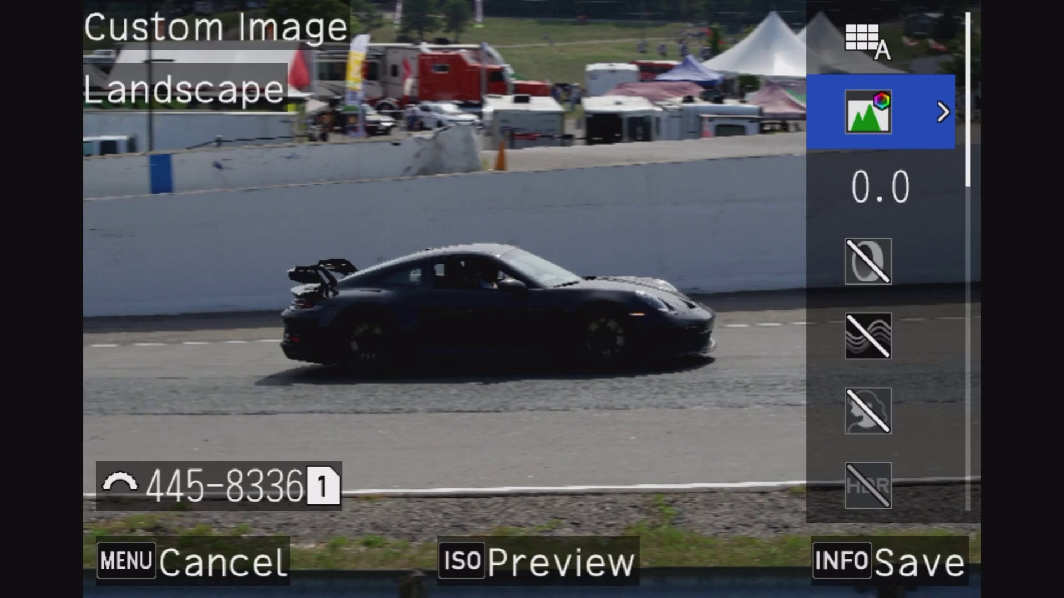
- Change the RAW file's Sensitivity from 0.0 to +0.7
key(Down)
key(Right)
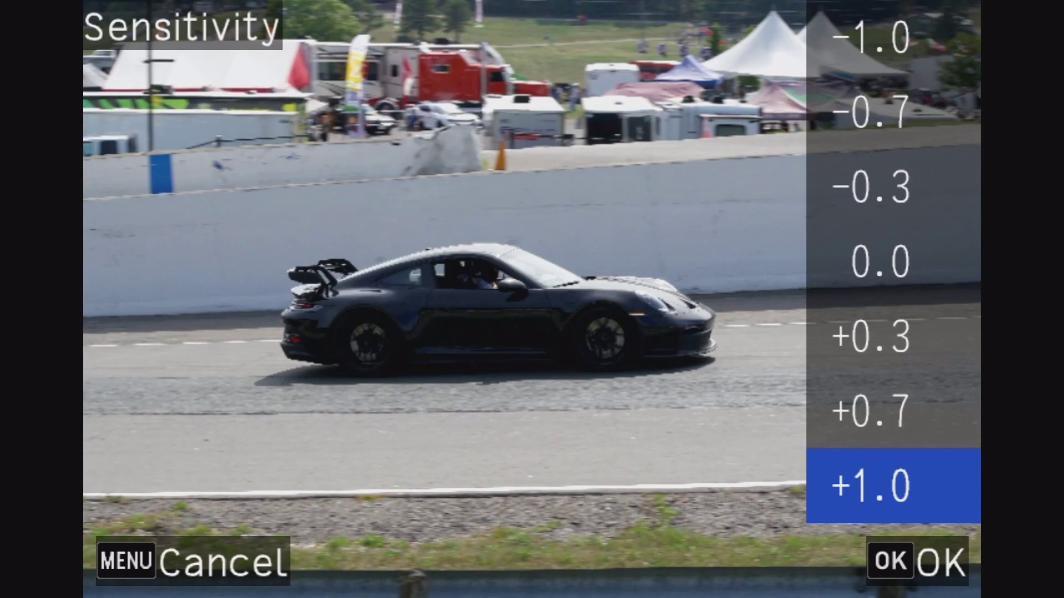
key(Up)
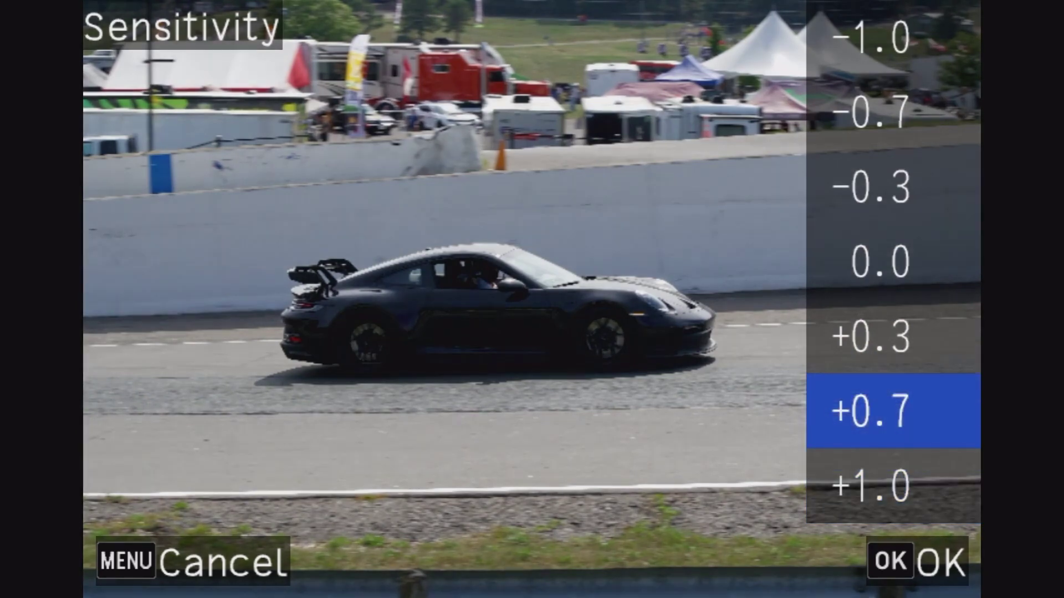
key(Return)
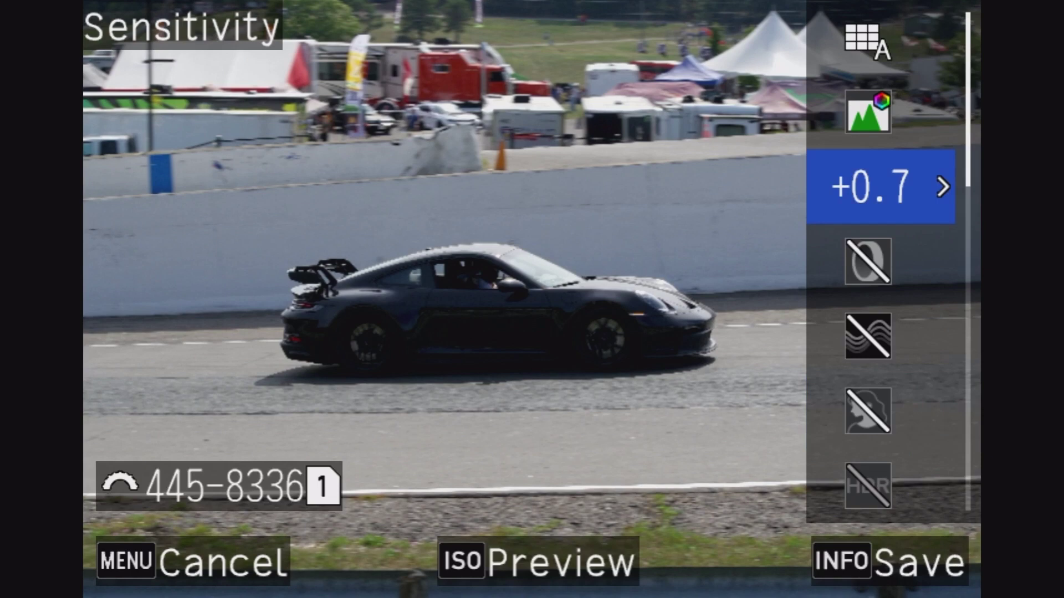
key(Up)
- Preview Vibrant, then reopen the Landscape preset's parameter adjustments
key(Right)
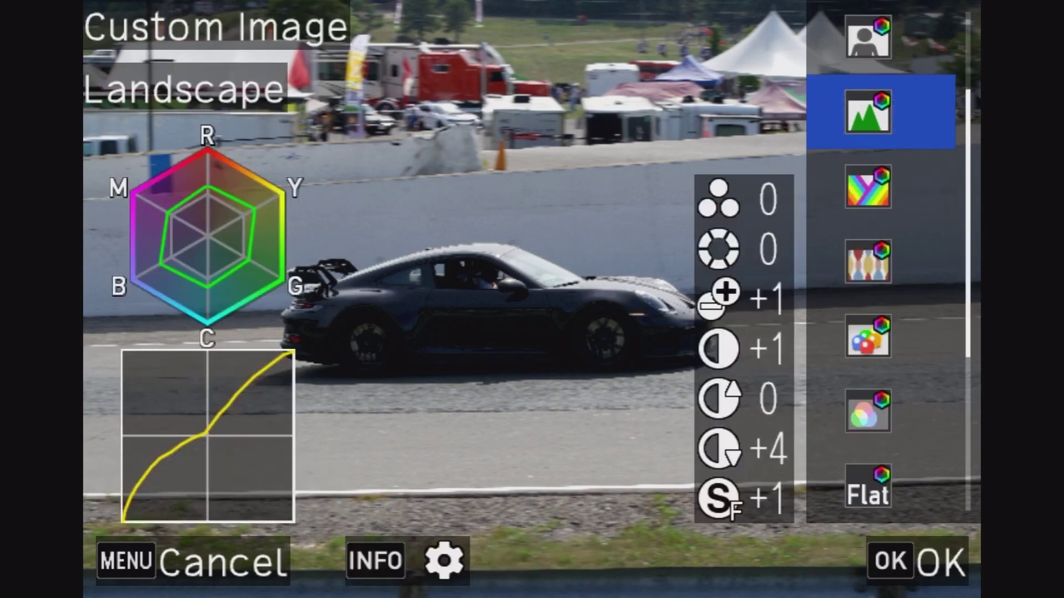
key(Down)
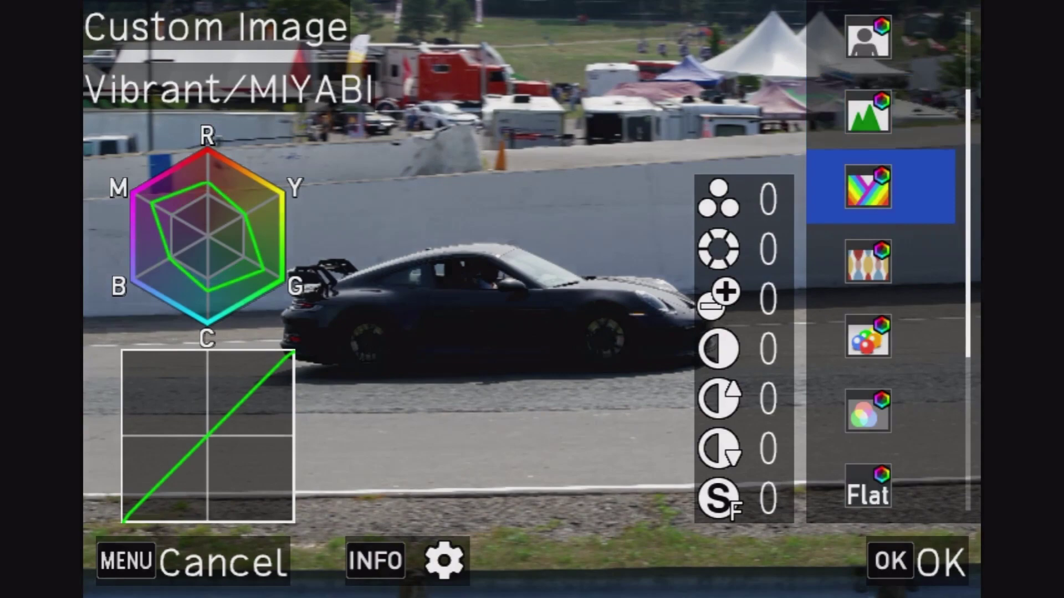
key(Up)
key(i)
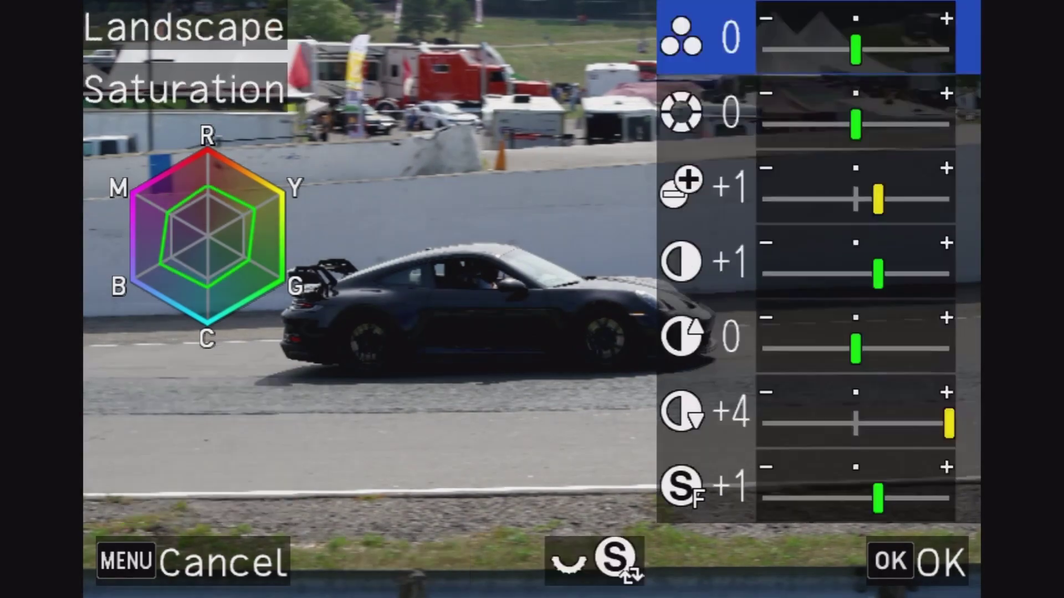
- Set Landscape High/Low Key Adjustment to +3
key(Down)
key(Down)
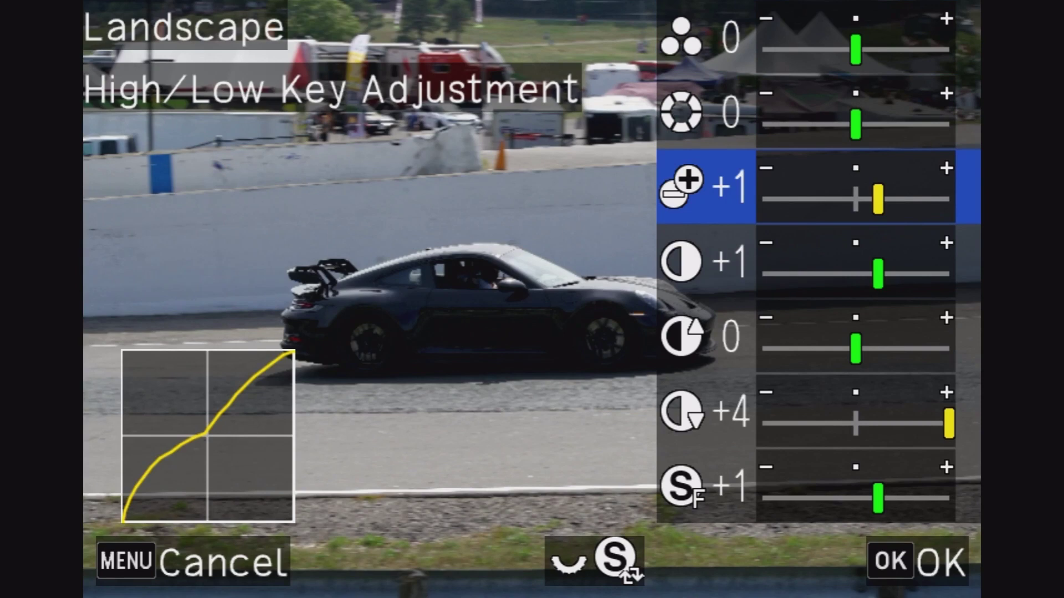
key(Left)
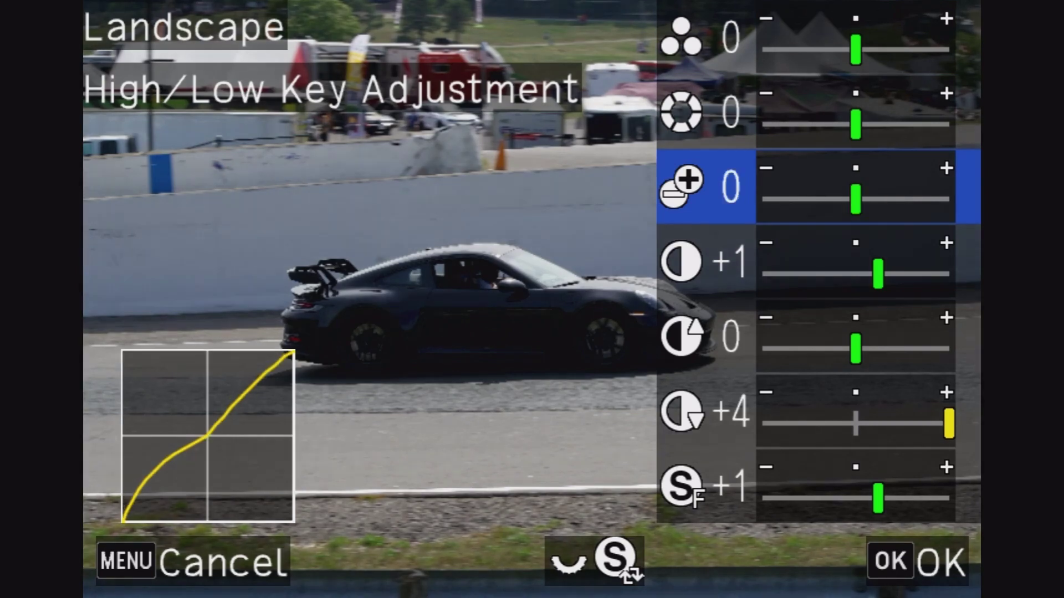
key(Left)
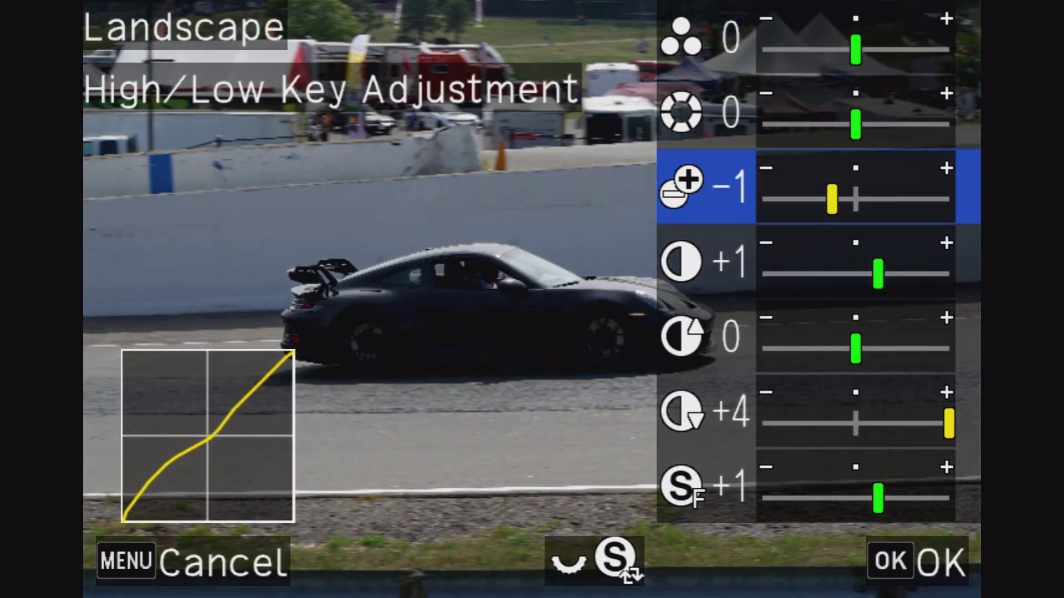
key(Right)
key(Right)
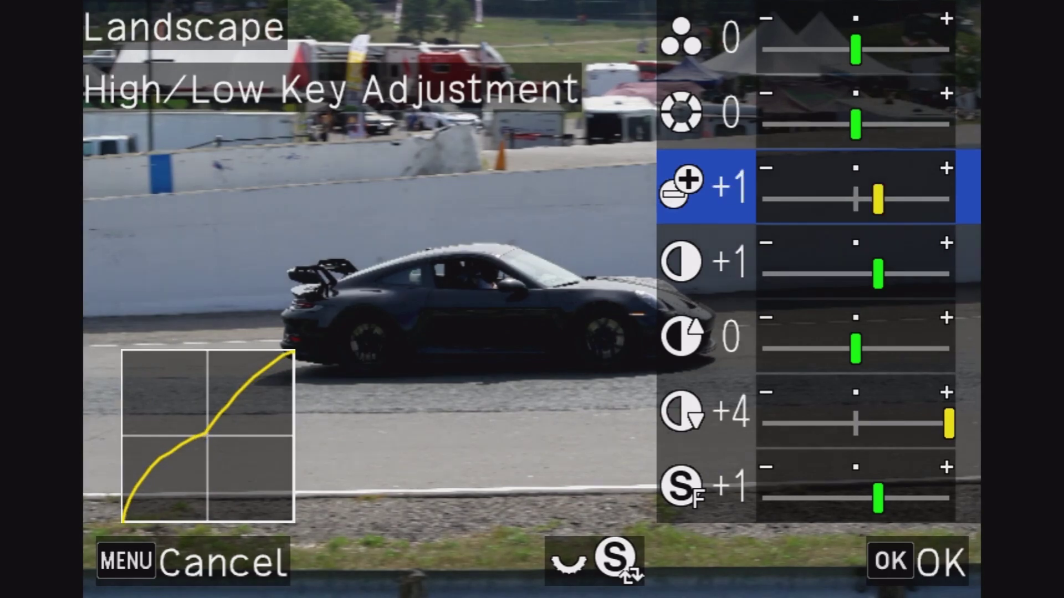
key(Right)
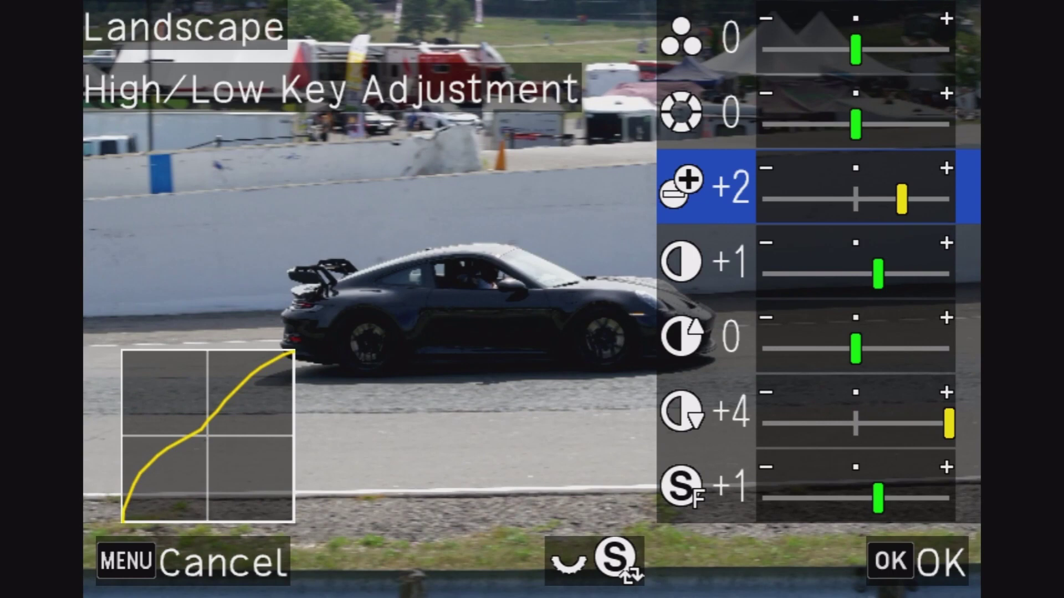
key(Right)
key(Left)
key(Right)
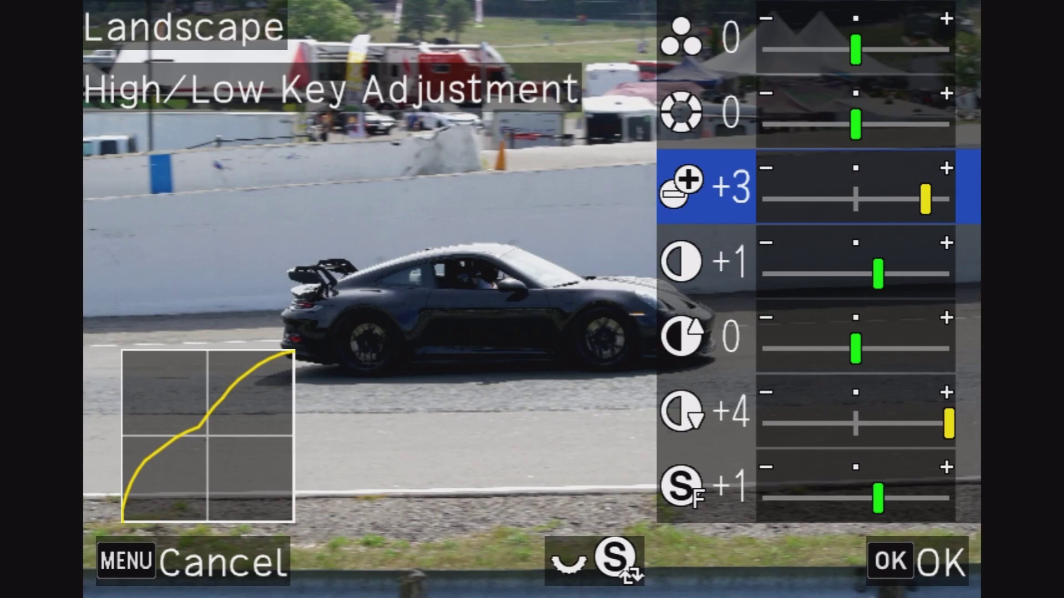
- Lower Contrast (Highlight) to -4 and accept the Landscape parameters
key(Down)
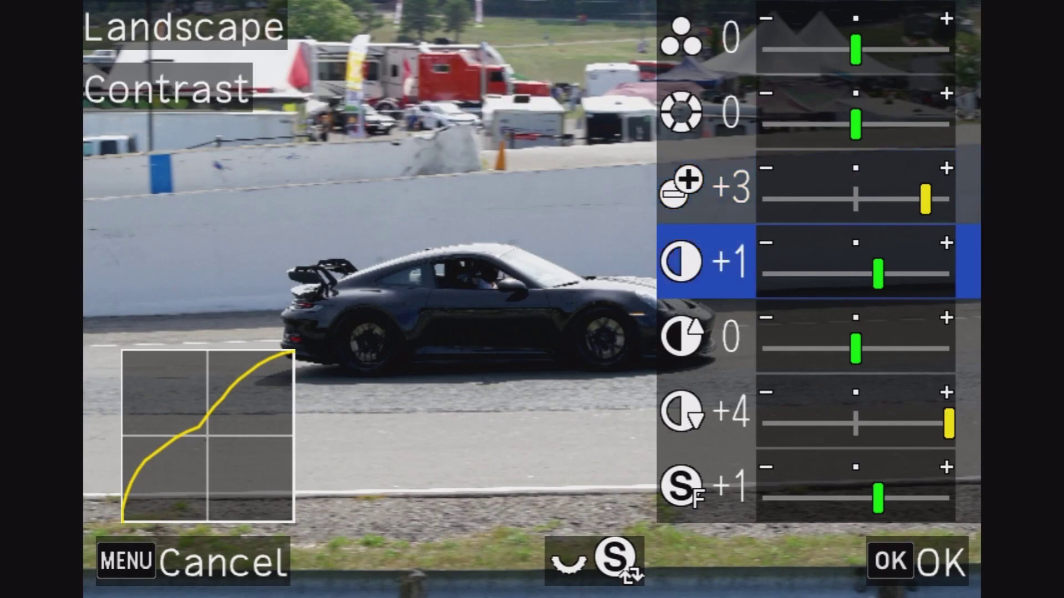
key(Down)
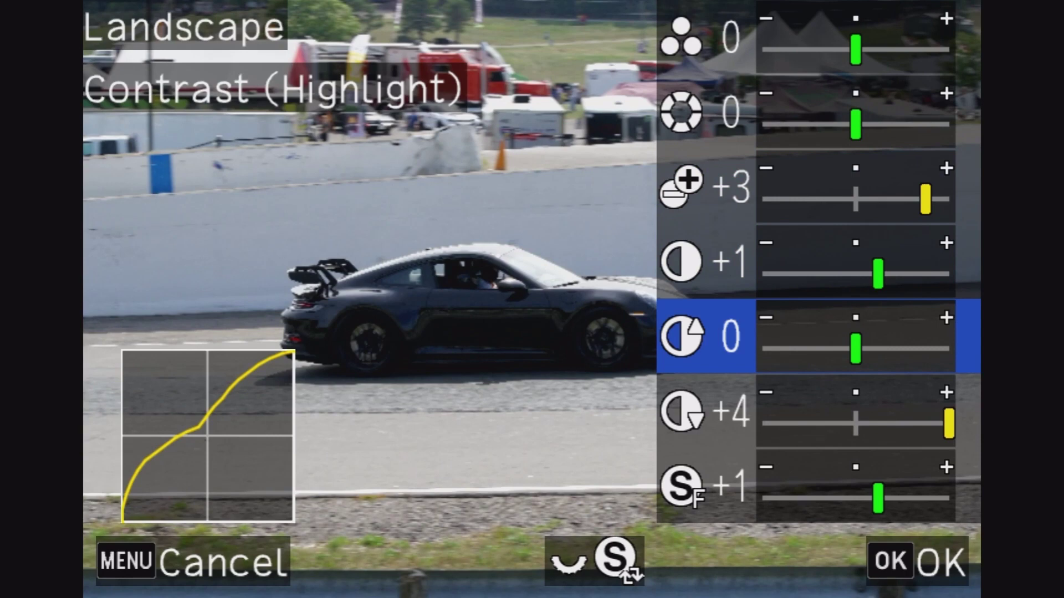
key(Left)
key(Left)
key(Left)
key(Left)
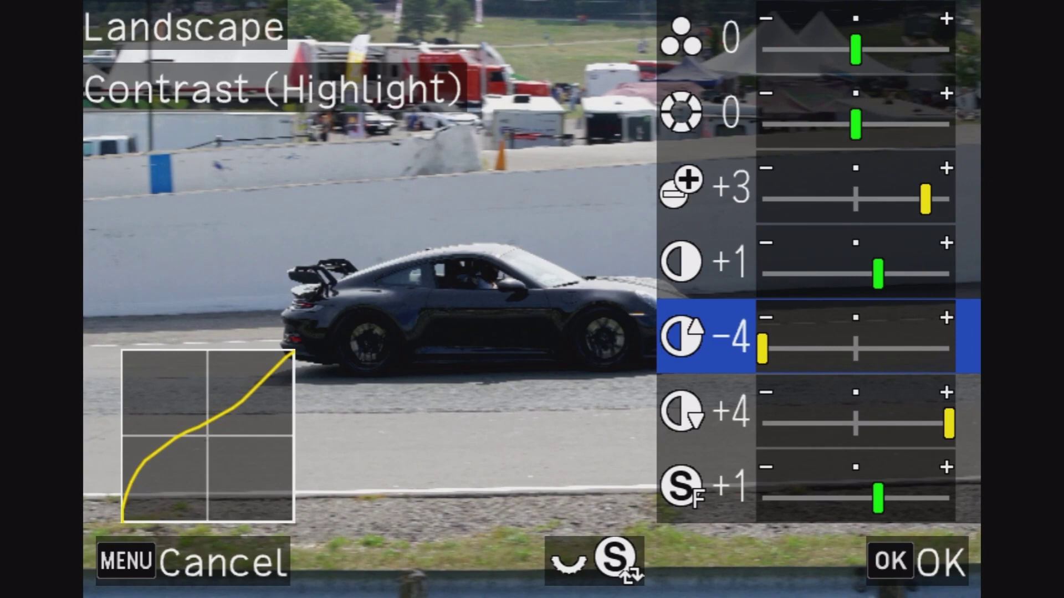
key(Down)
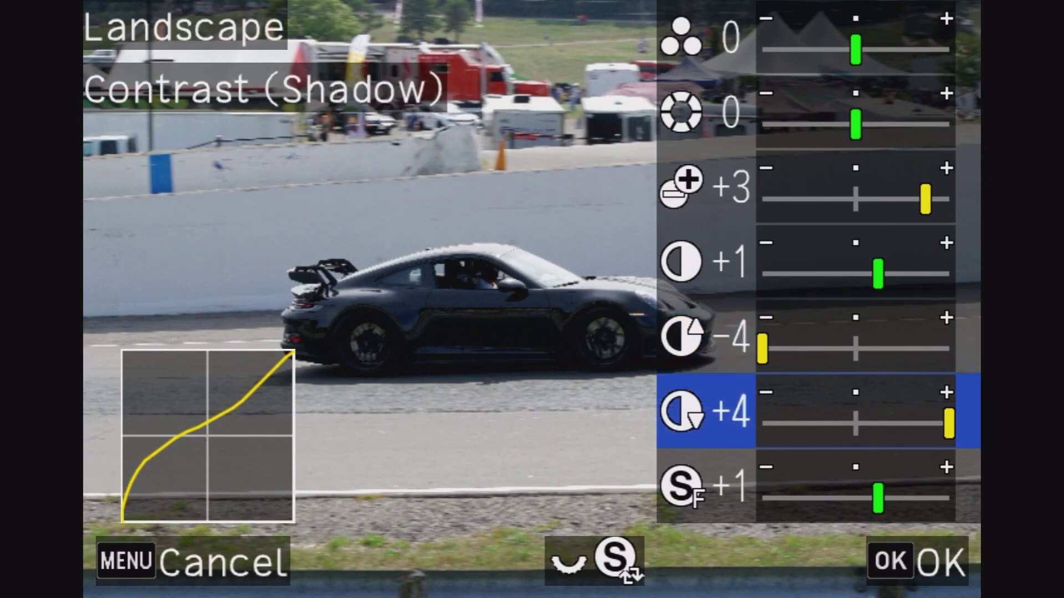
key(Return)
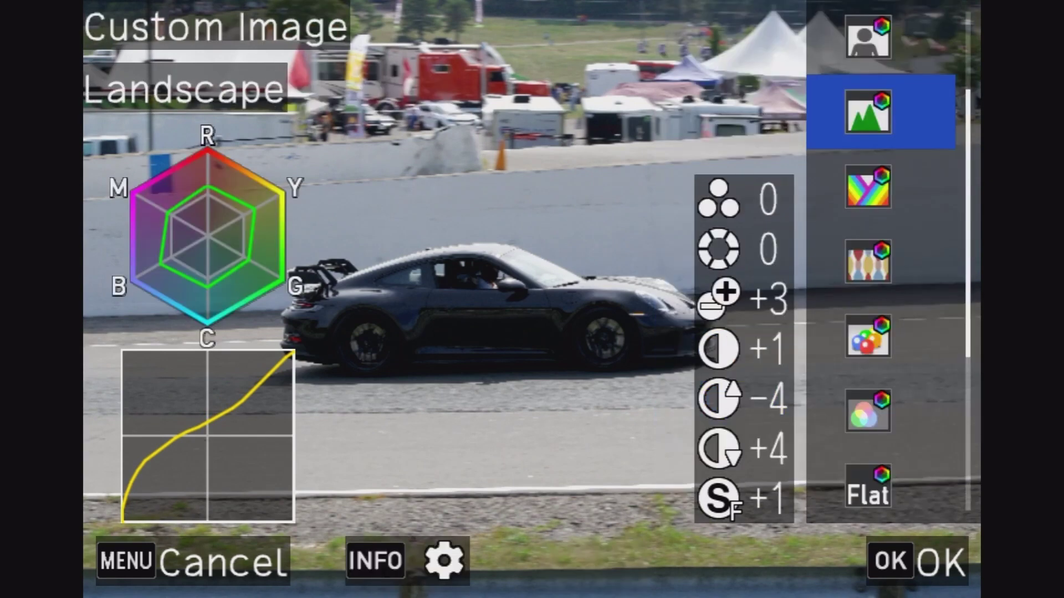
- Confirm Landscape as the custom image and finish developing the Porsche RAW
key(Return)
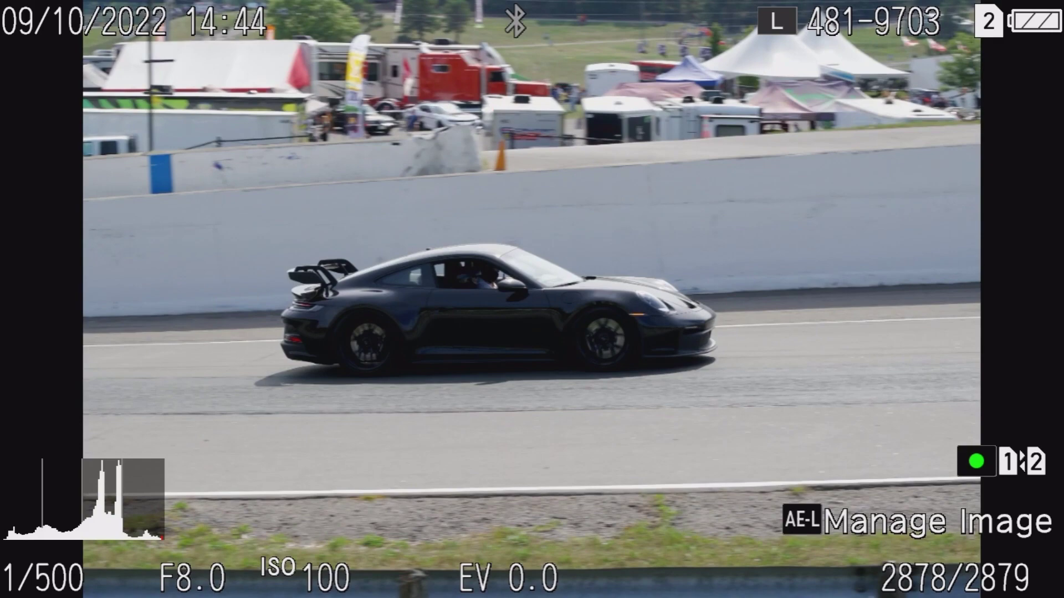
- Compare images 2878 and 2879, briefly magnifying the darker Porsche shot
key(Right)
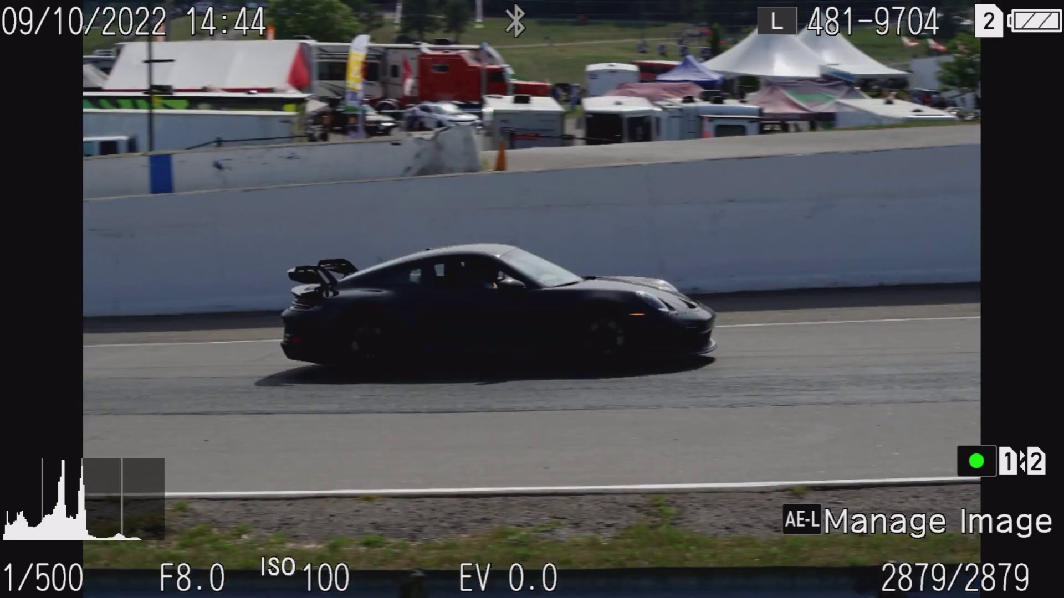
key(Left)
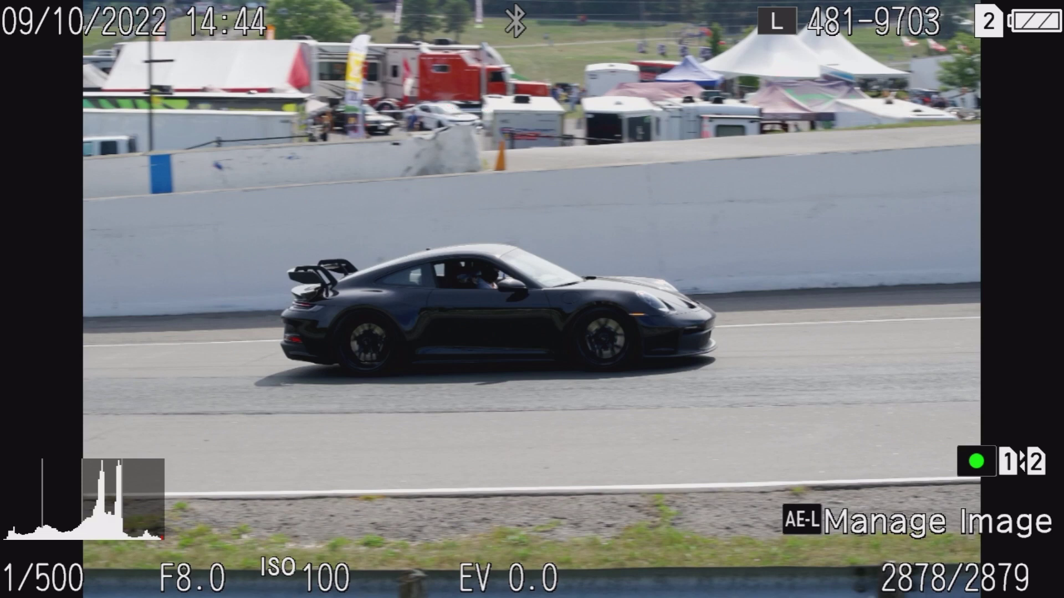
key(Right)
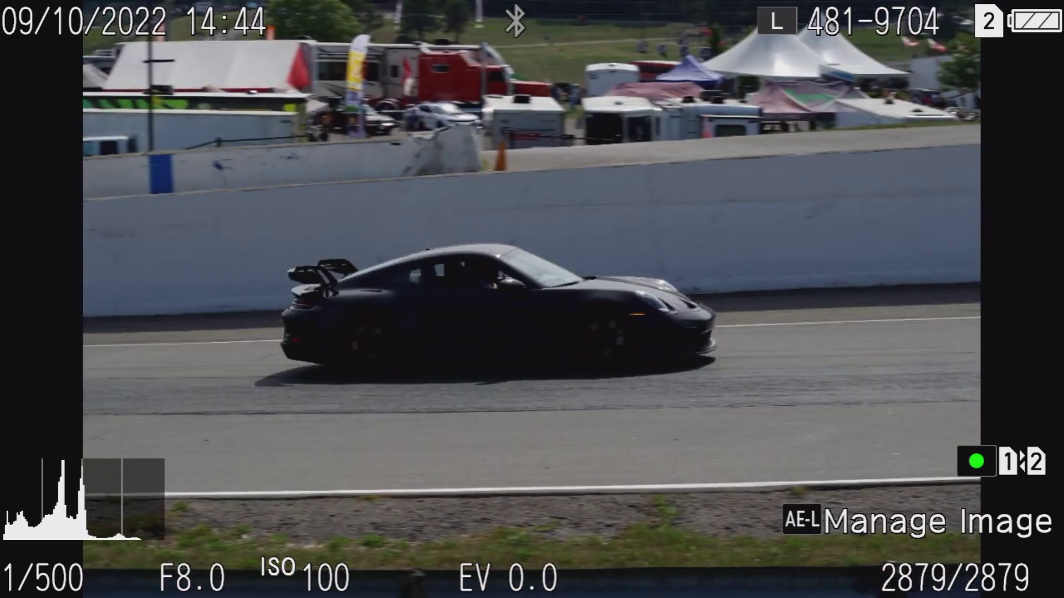
key(Left)
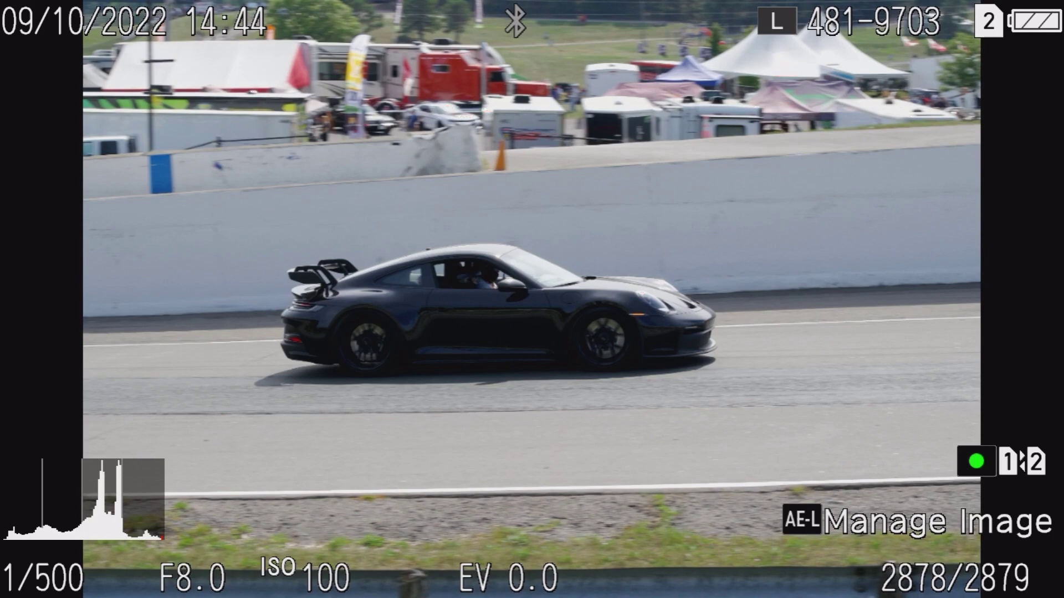
key(Right)
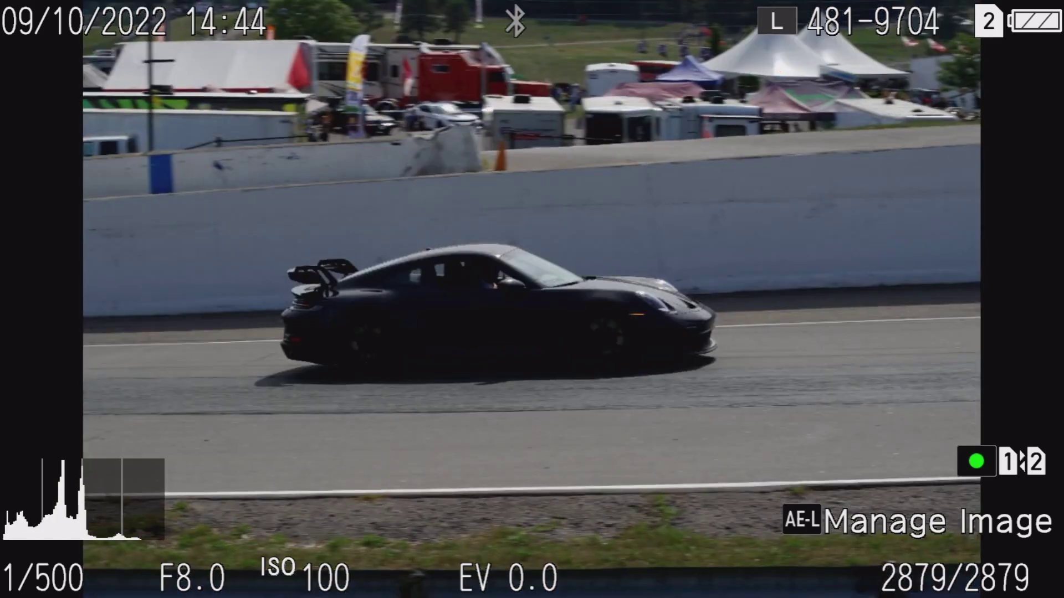
key(Left)
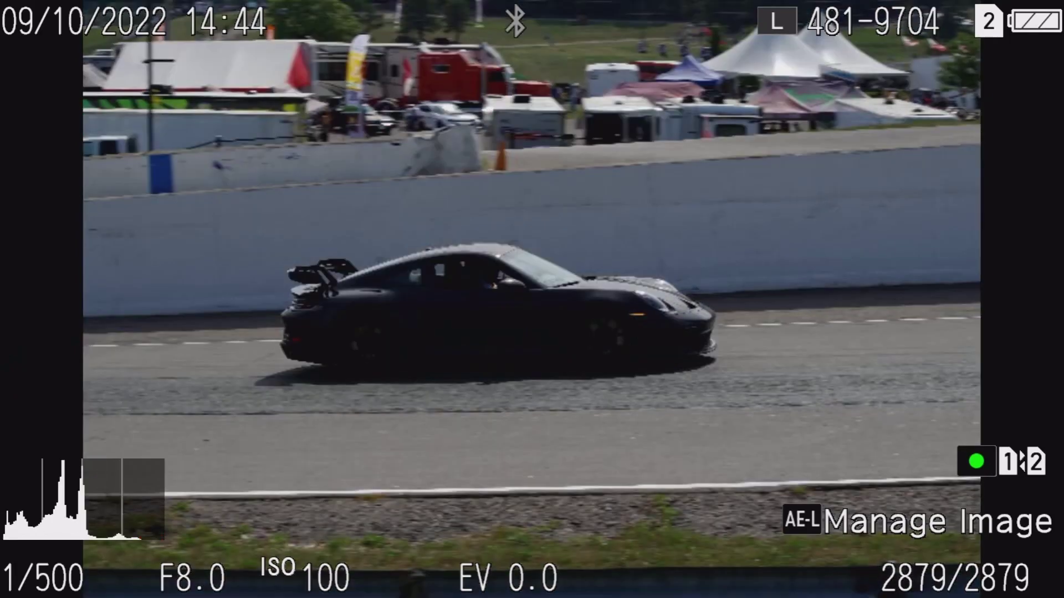
key(plus)
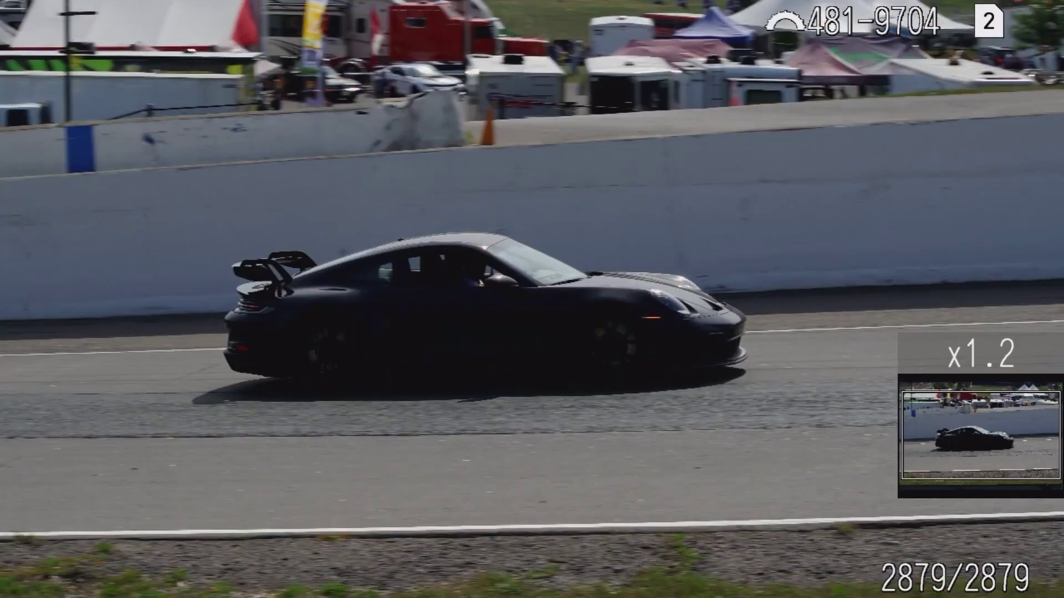
key(minus)
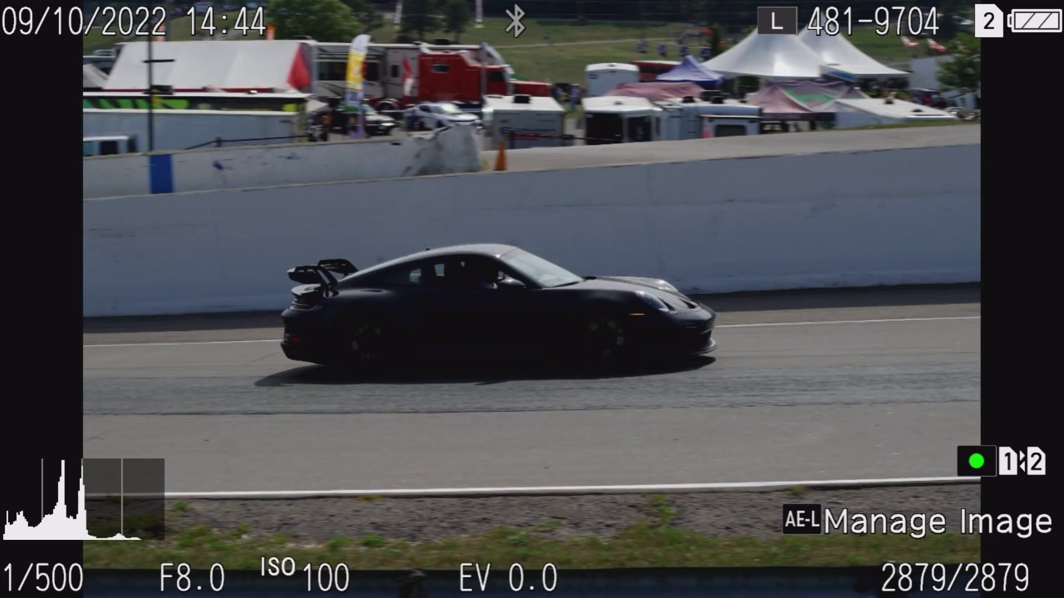
- Browse back past the car shots to living-room photos 2876 and 2875
key(Left)
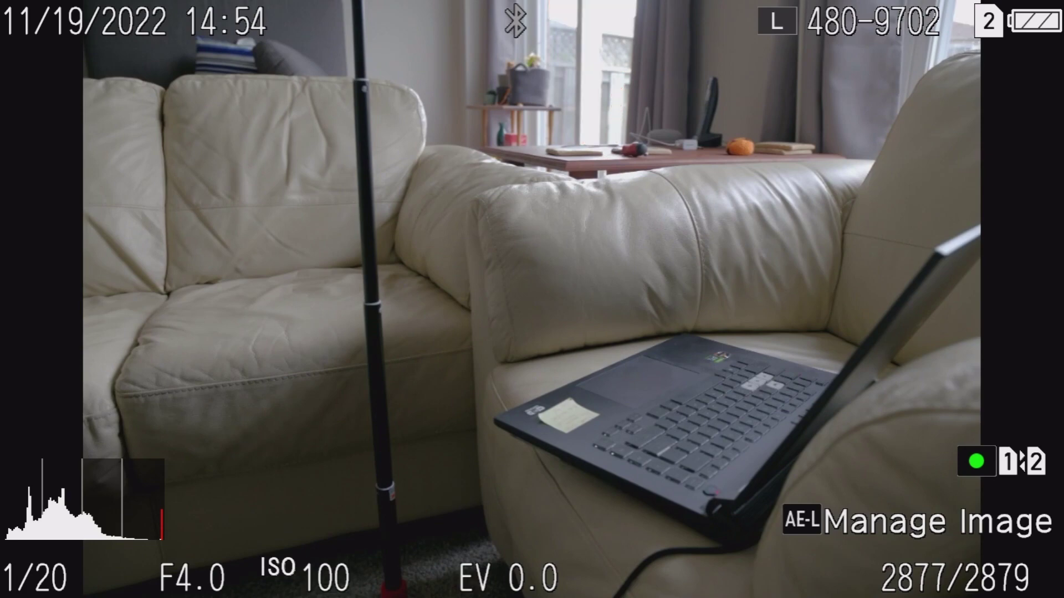
key(Left)
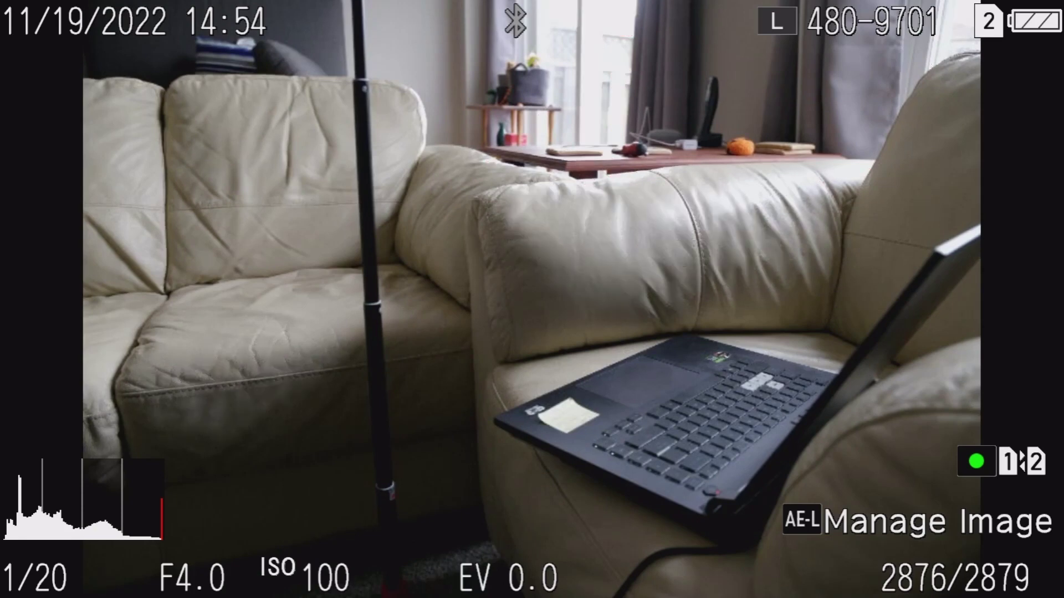
key(Right)
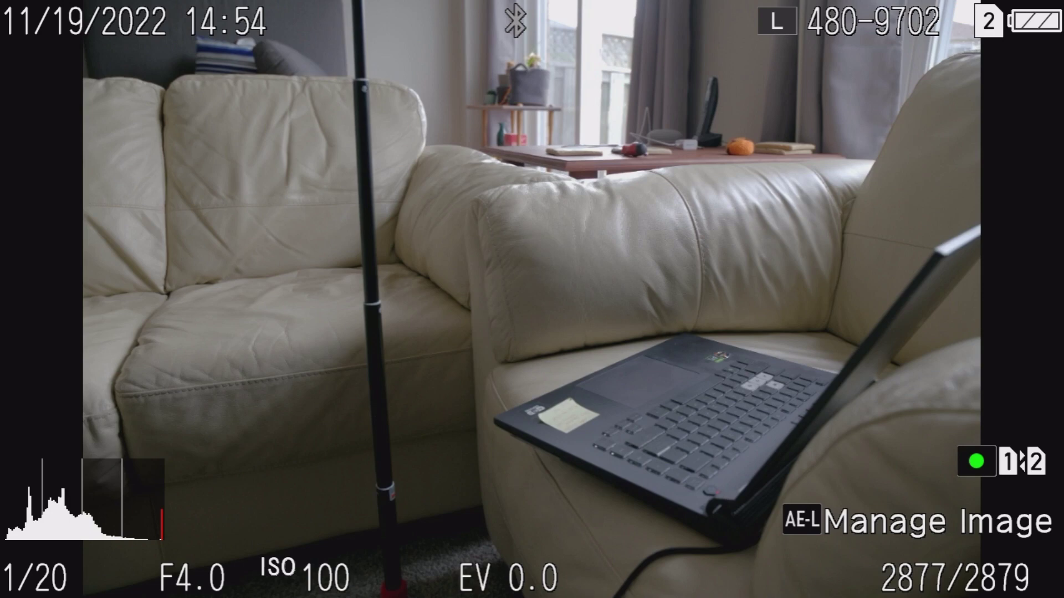
key(Left)
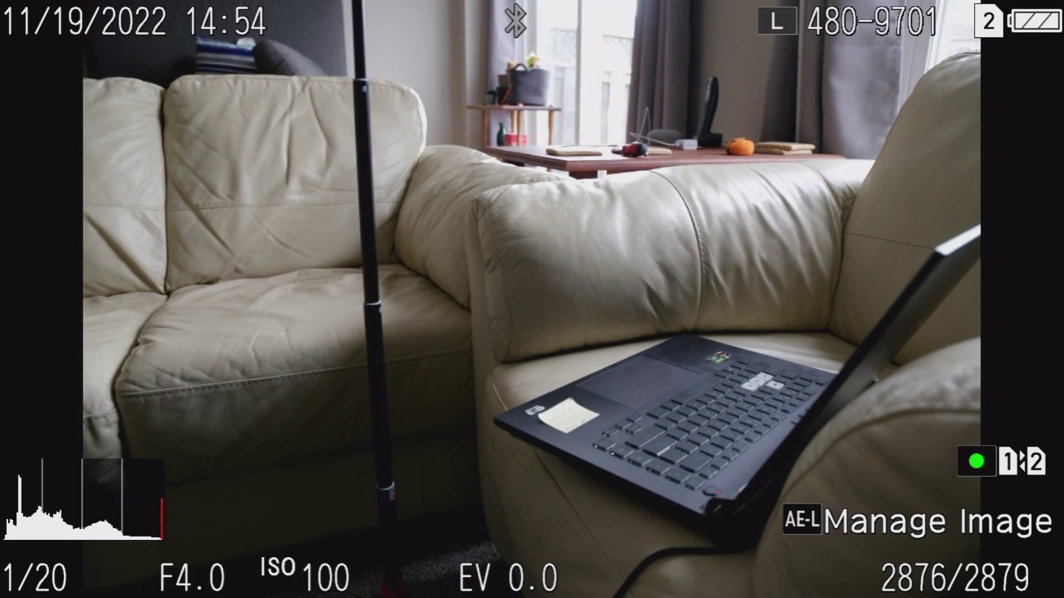
key(Left)
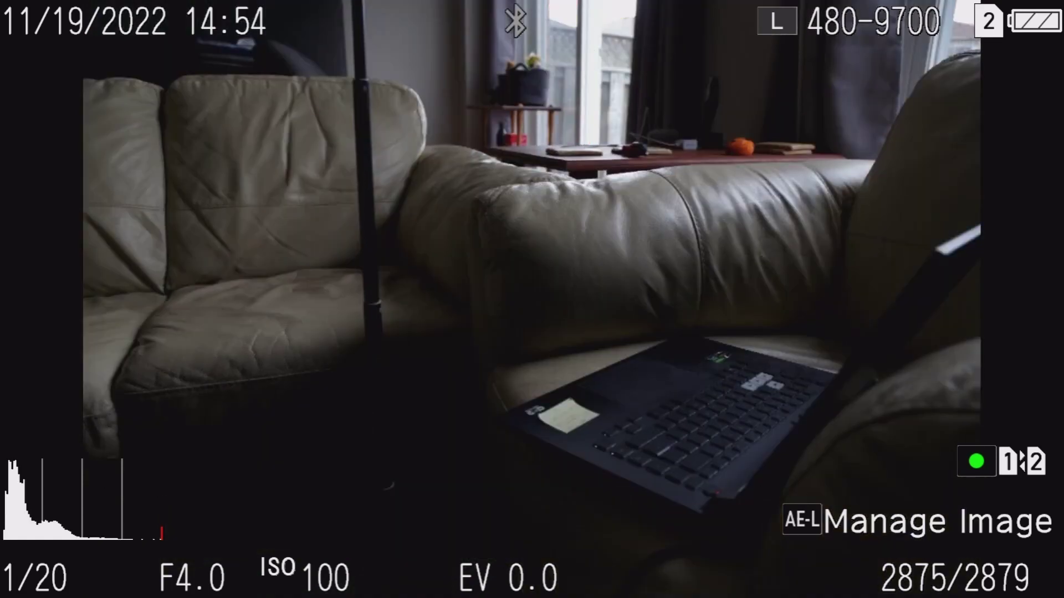
key(Right)
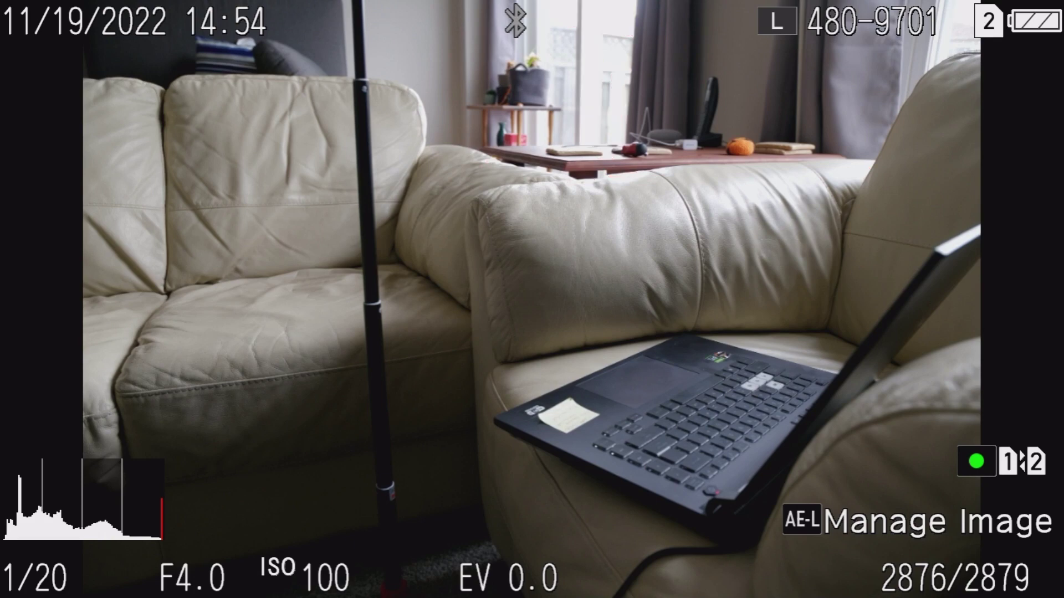
- Review photo 2877 at 4x magnification, then return to darker photo 2875
key(Right)
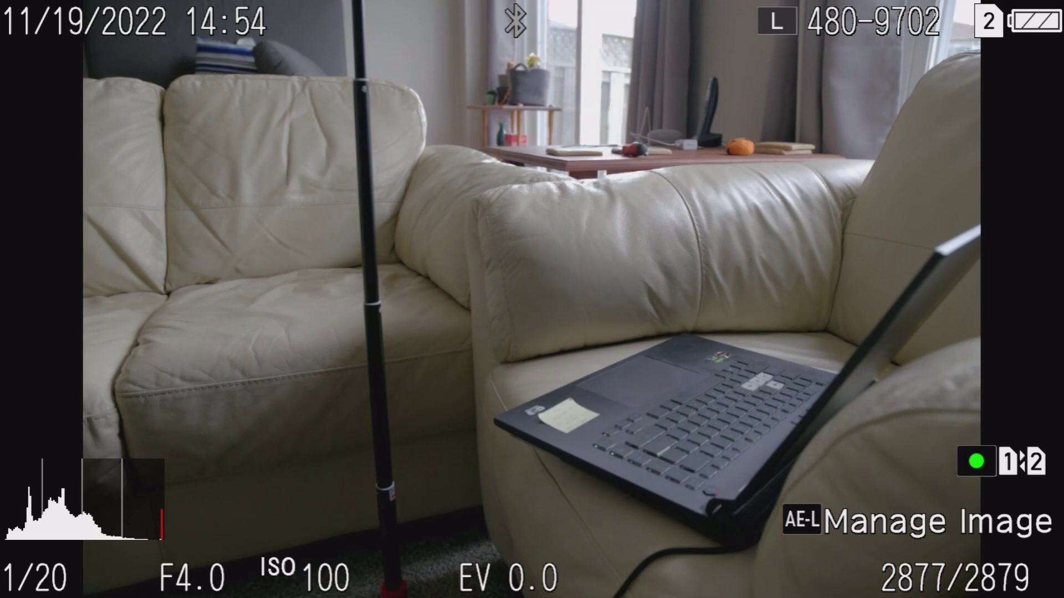
key(Left)
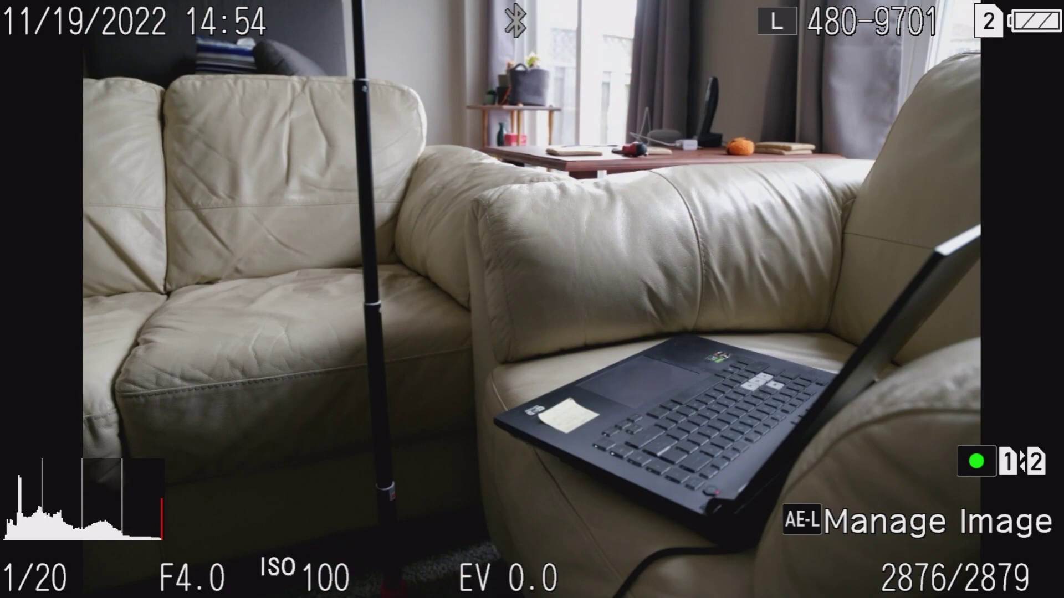
key(Right)
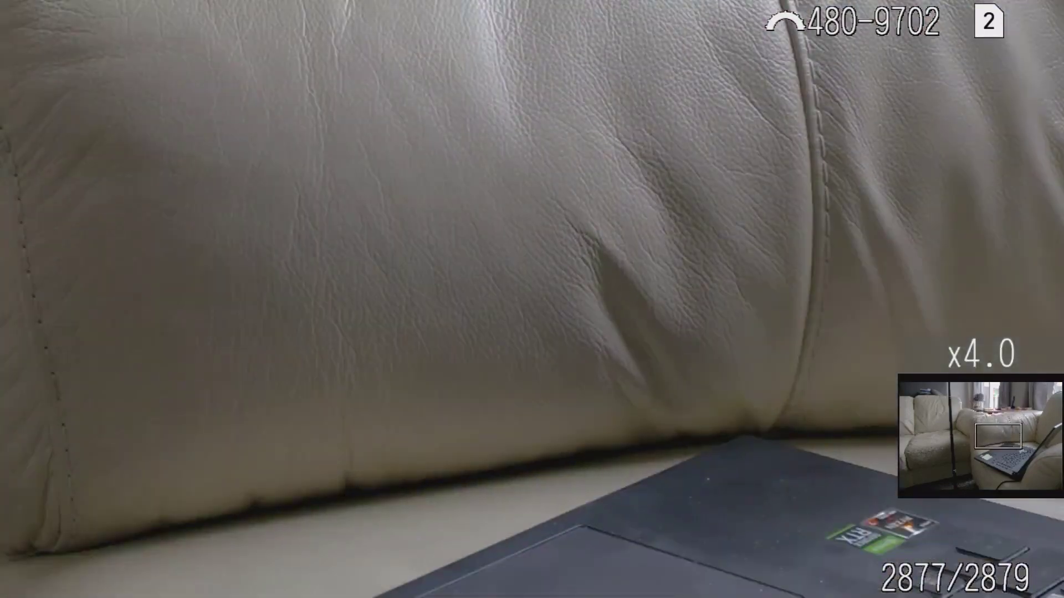
key(Escape)
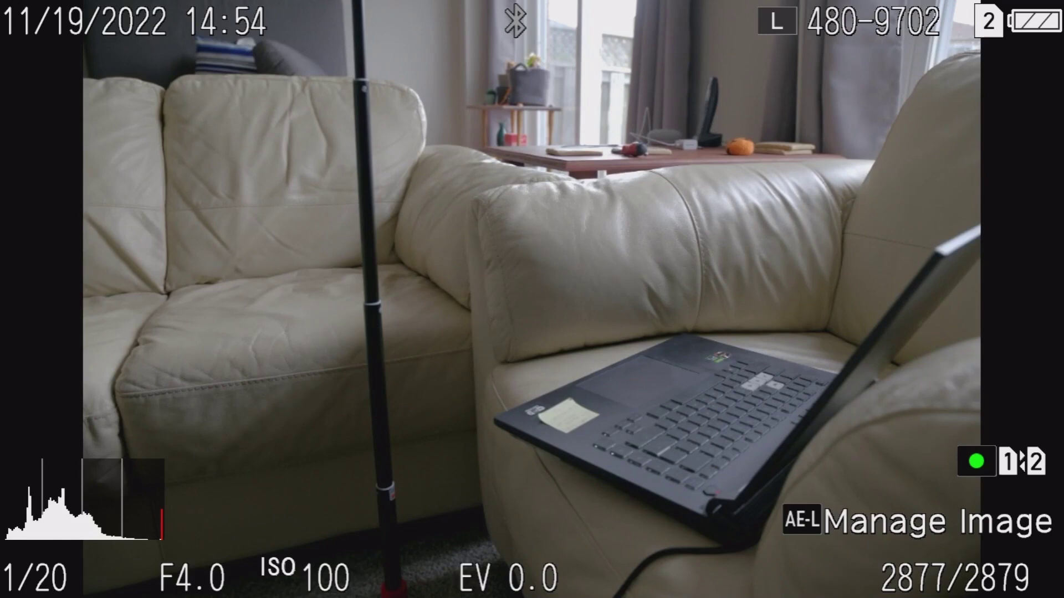
key(Left)
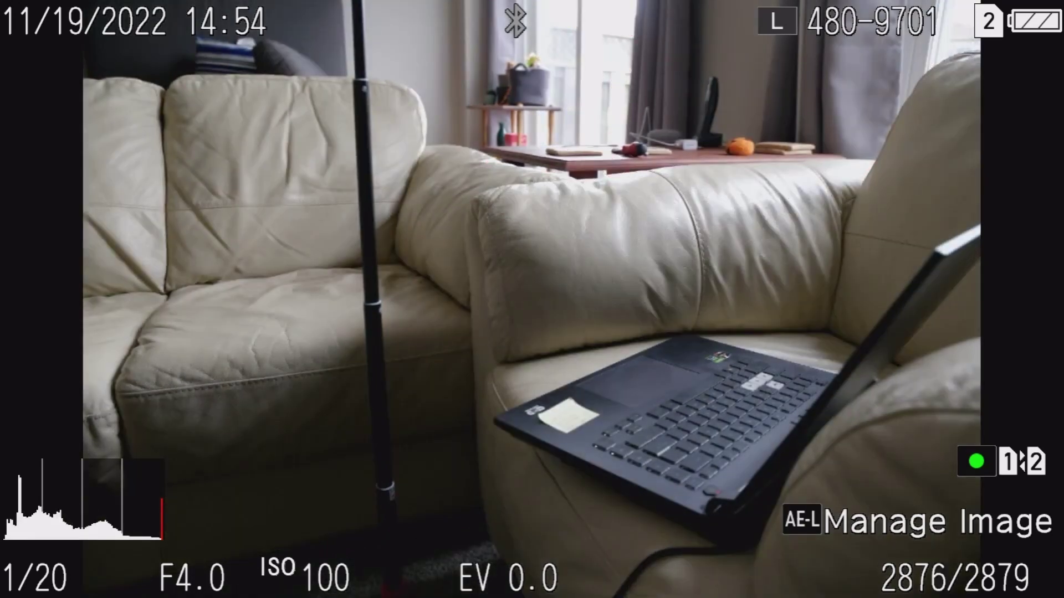
key(Left)
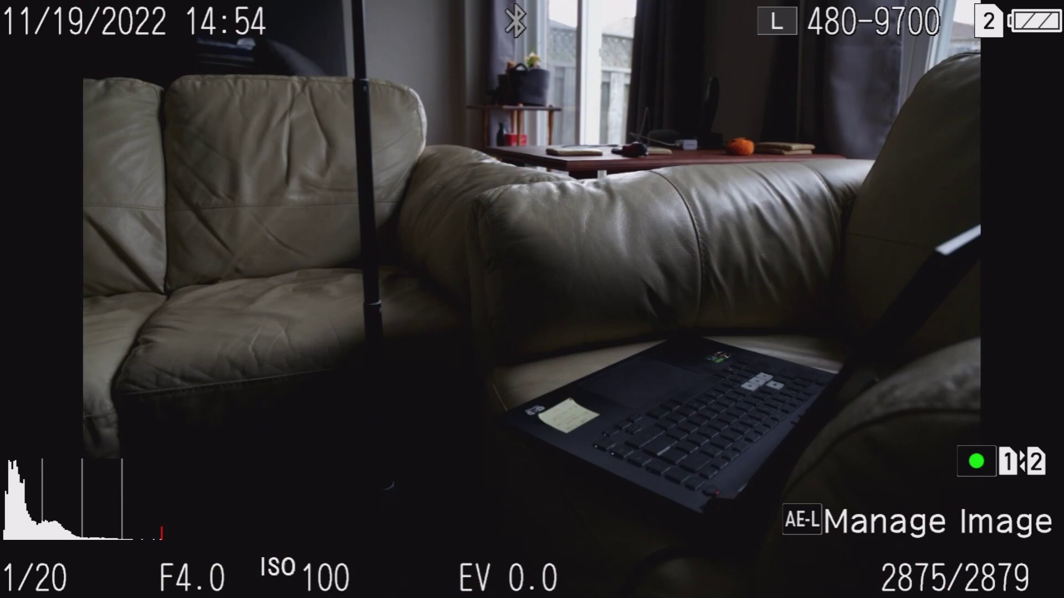
- Open Levels Adjustment on the dark living-room photo and test the midtone and white points
key(Return)
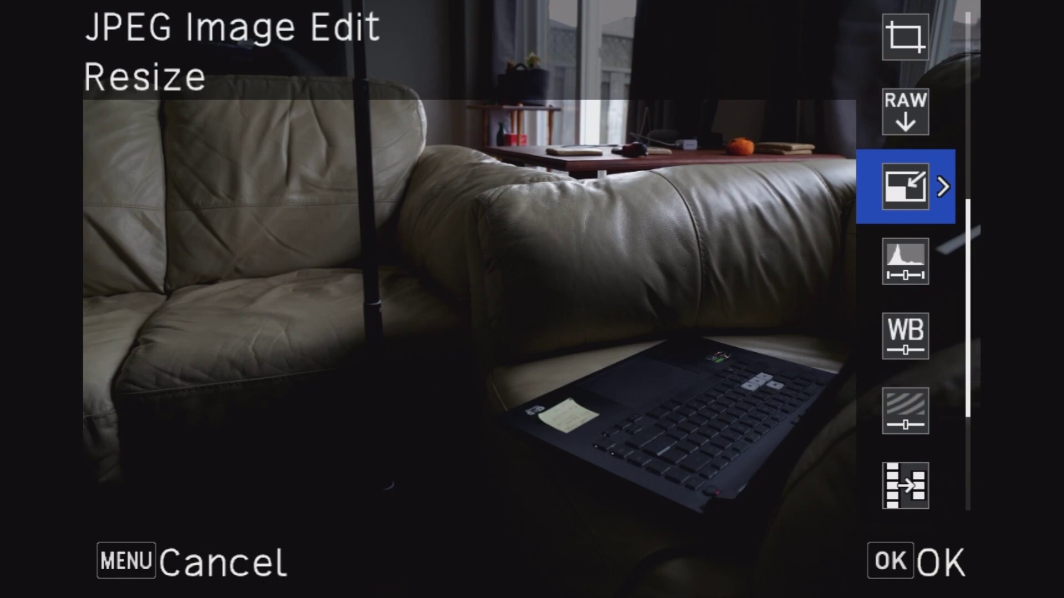
key(Right)
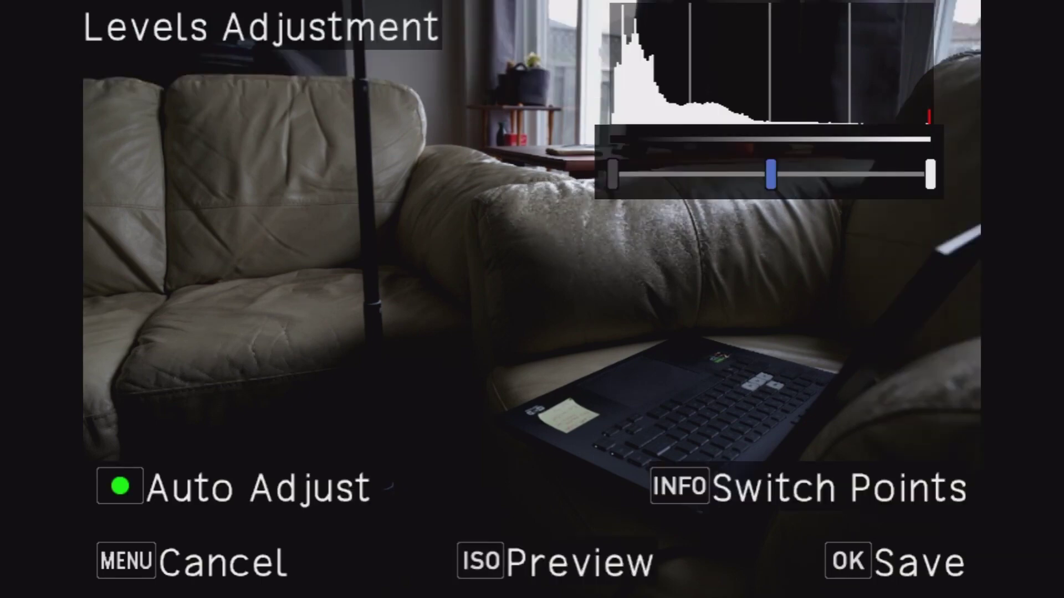
key(Right)
key(Right)
key(Right)
key(i)
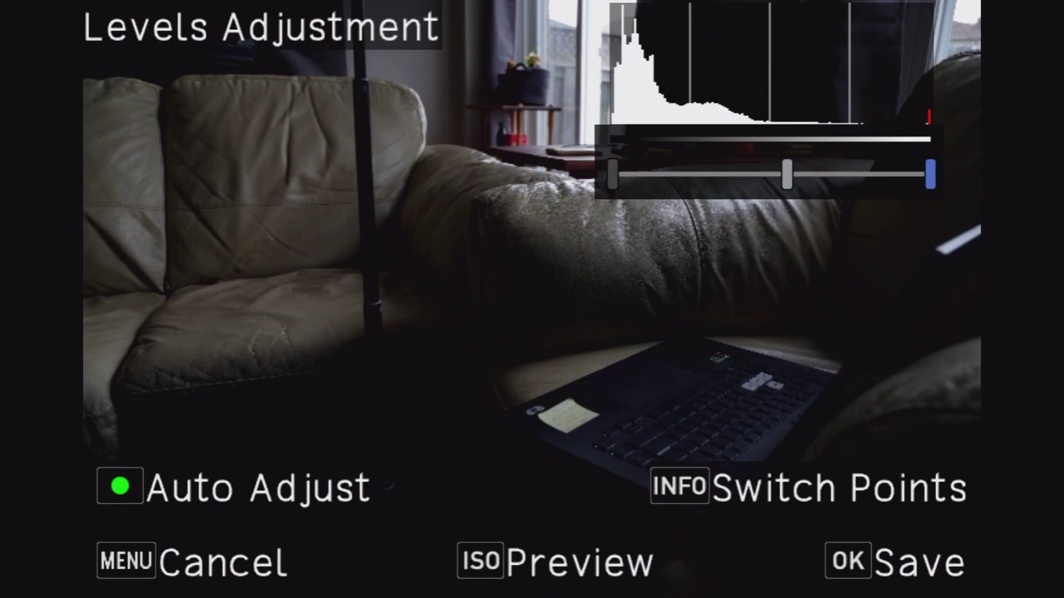
key(Left)
key(Left)
key(Right)
- Test the black point, pull the midtone point left to brighten, then shift the white point
key(Tab)
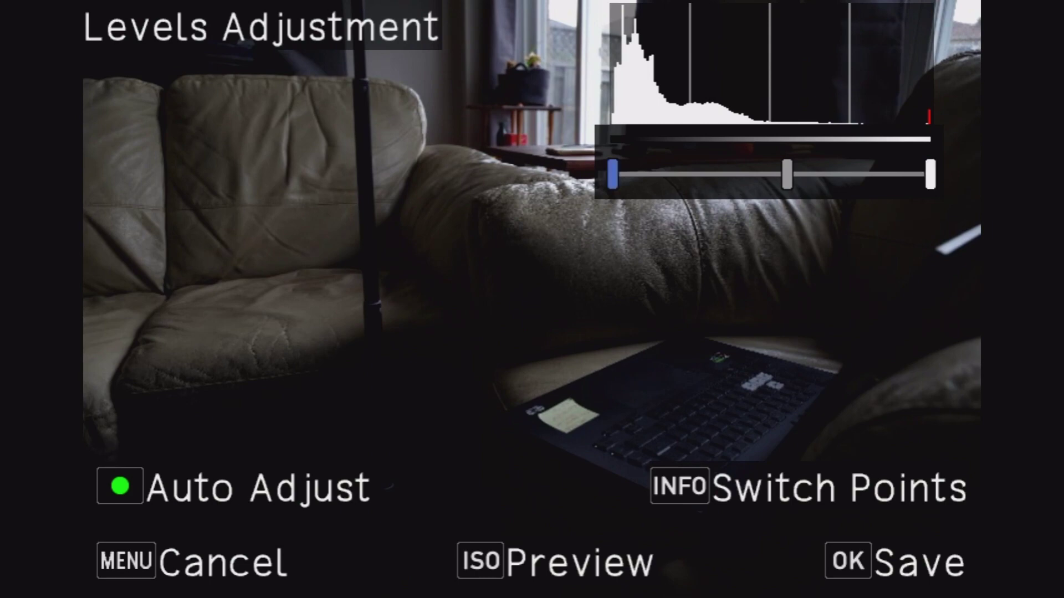
key(Right)
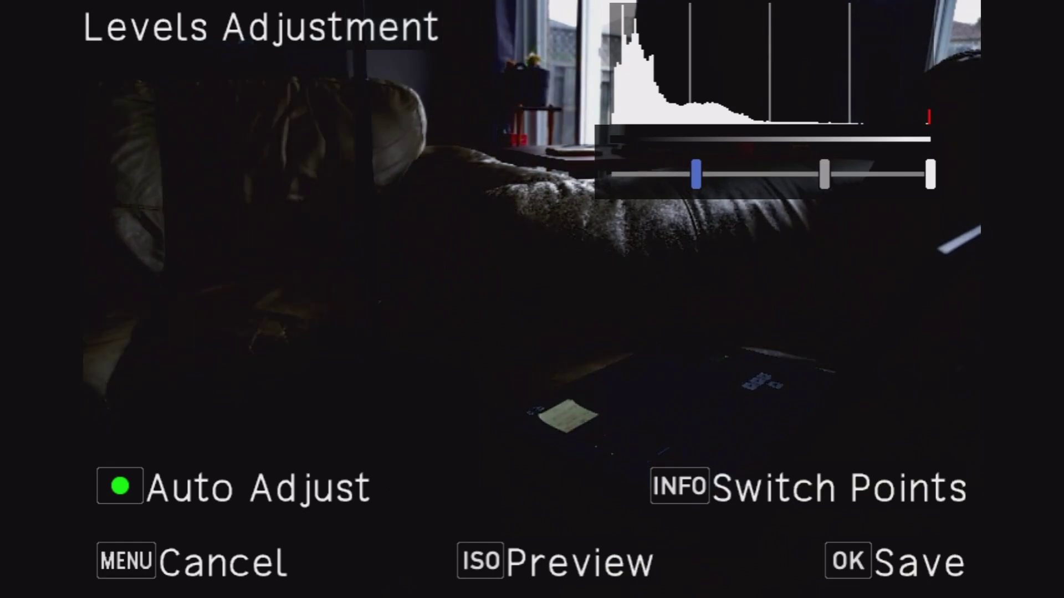
key(Left)
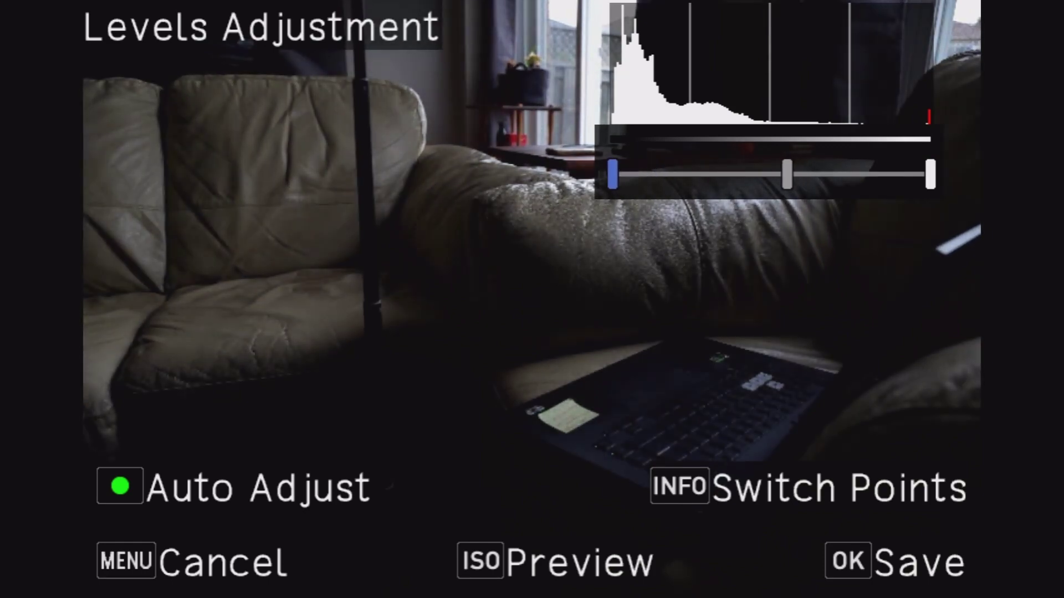
key(Tab)
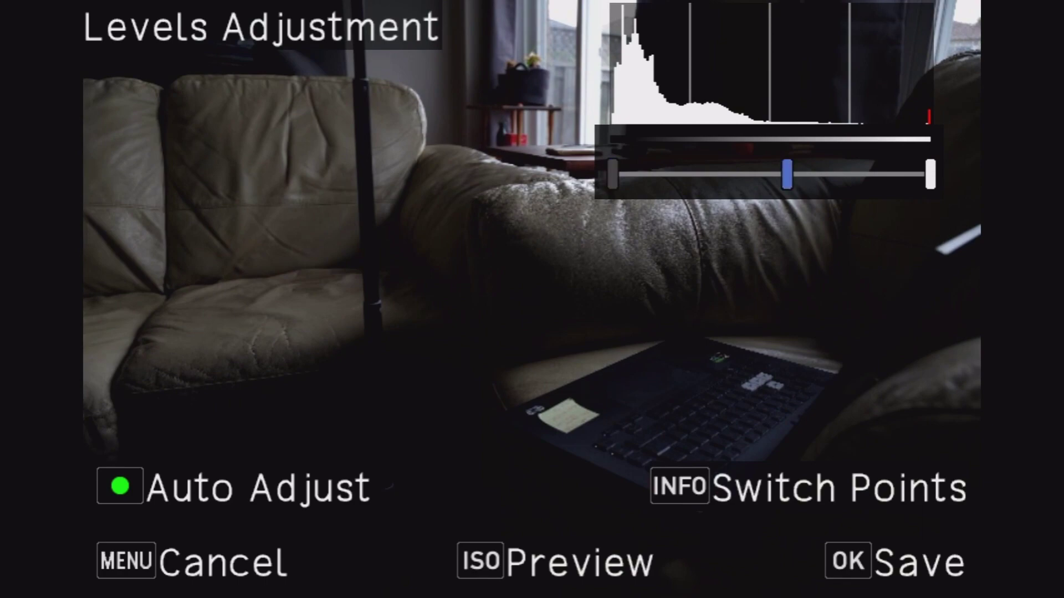
key(Left)
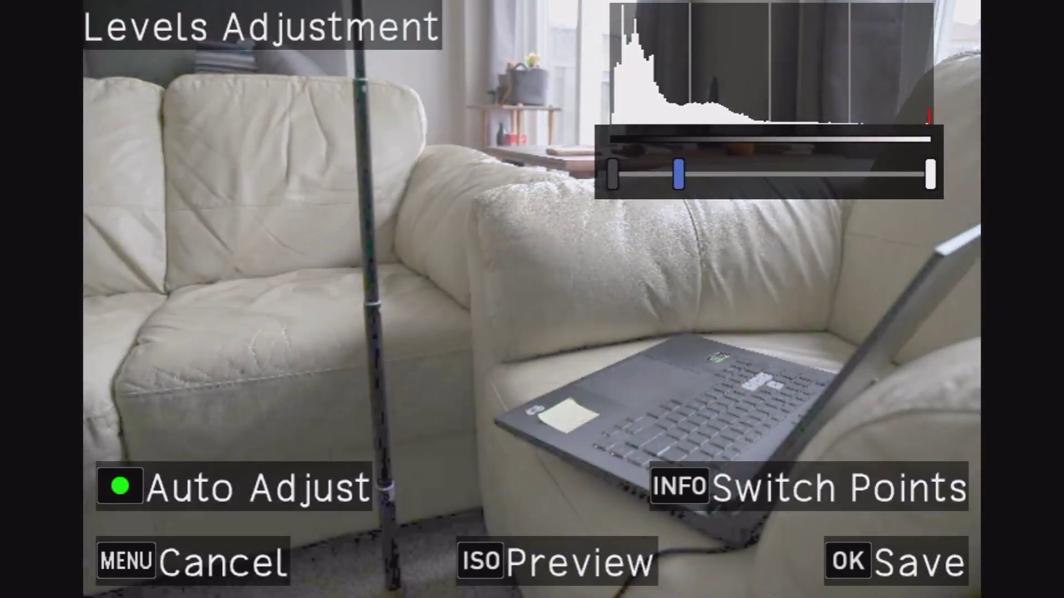
key(Right)
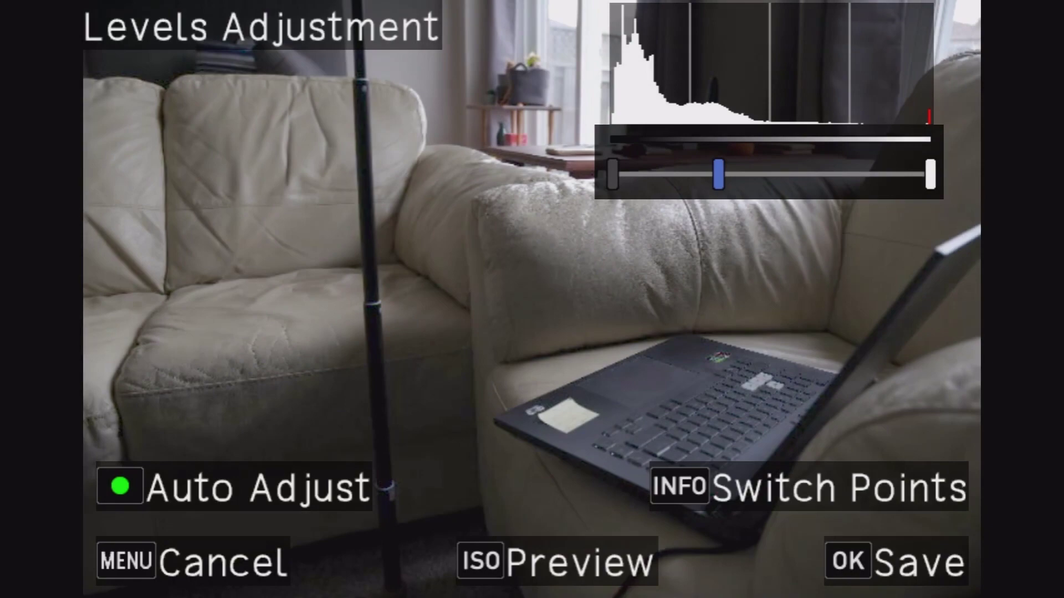
key(Left)
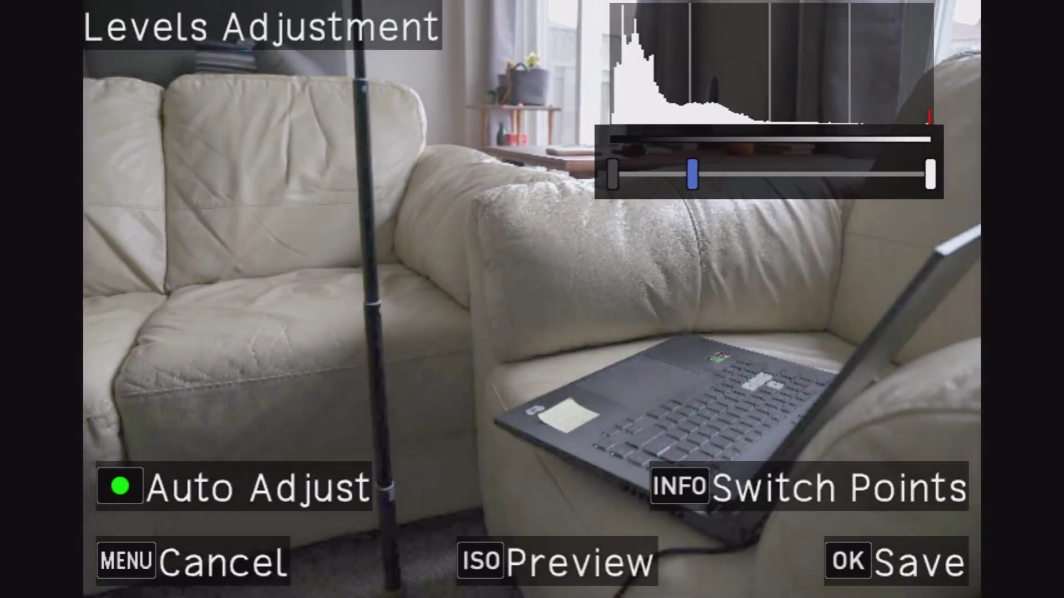
key(i)
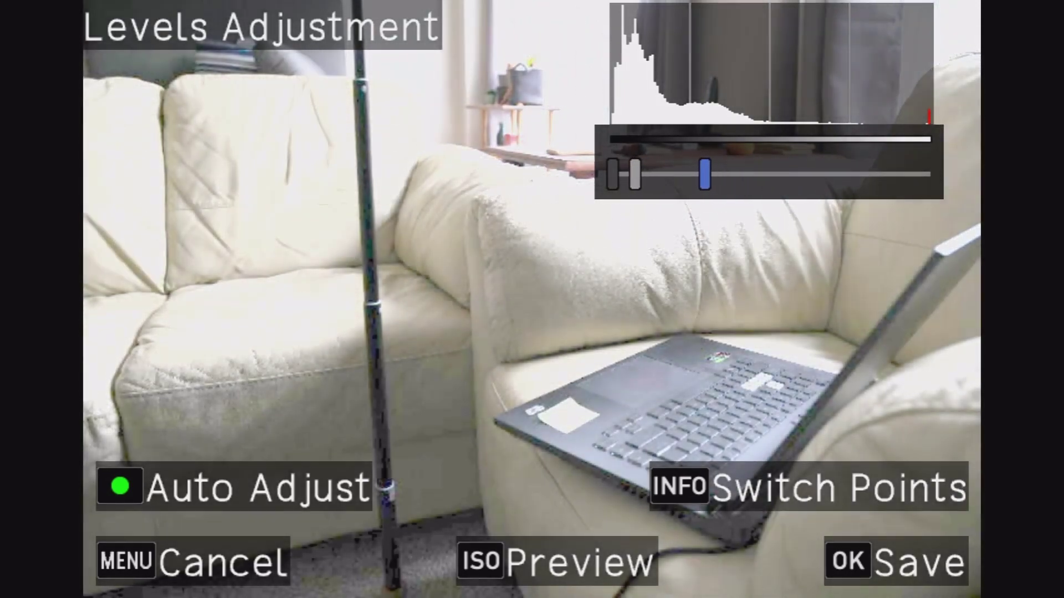
key(Right)
key(Right)
key(Right)
key(Right)
key(Right)
key(Right)
key(Right)
key(Right)
key(Right)
key(Right)
key(Right)
key(Right)
key(Right)
key(Right)
key(Right)
key(Right)
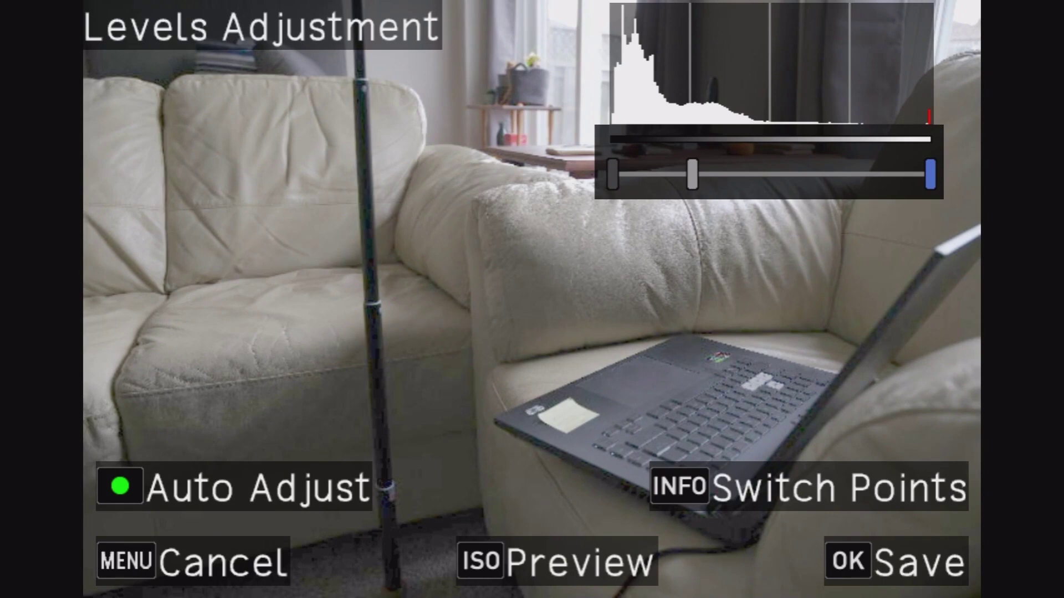
- Discard the Levels changes and cancel the WB Adjustment
key(Escape)
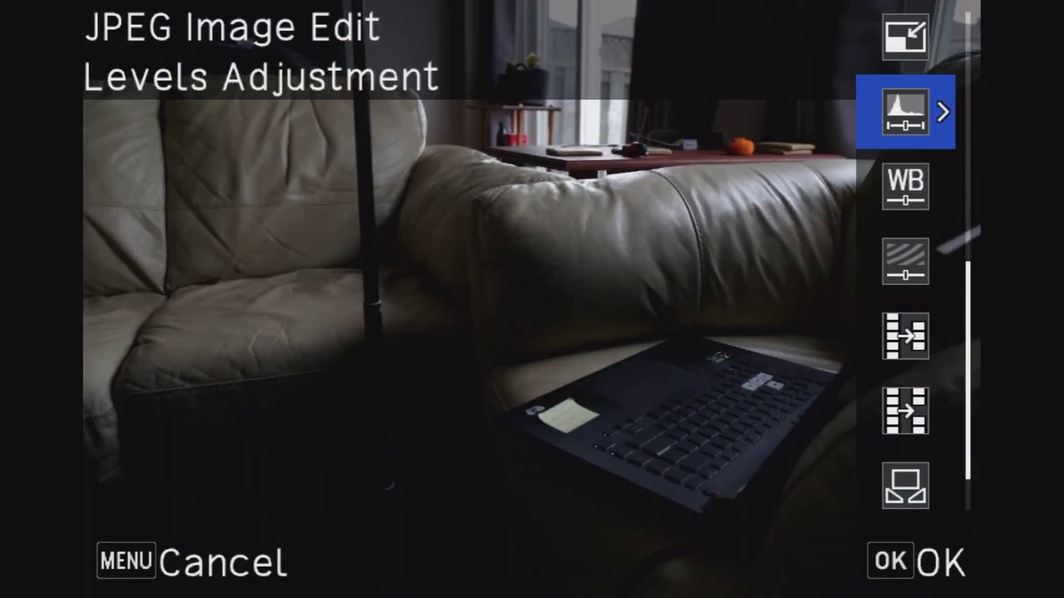
key(Return)
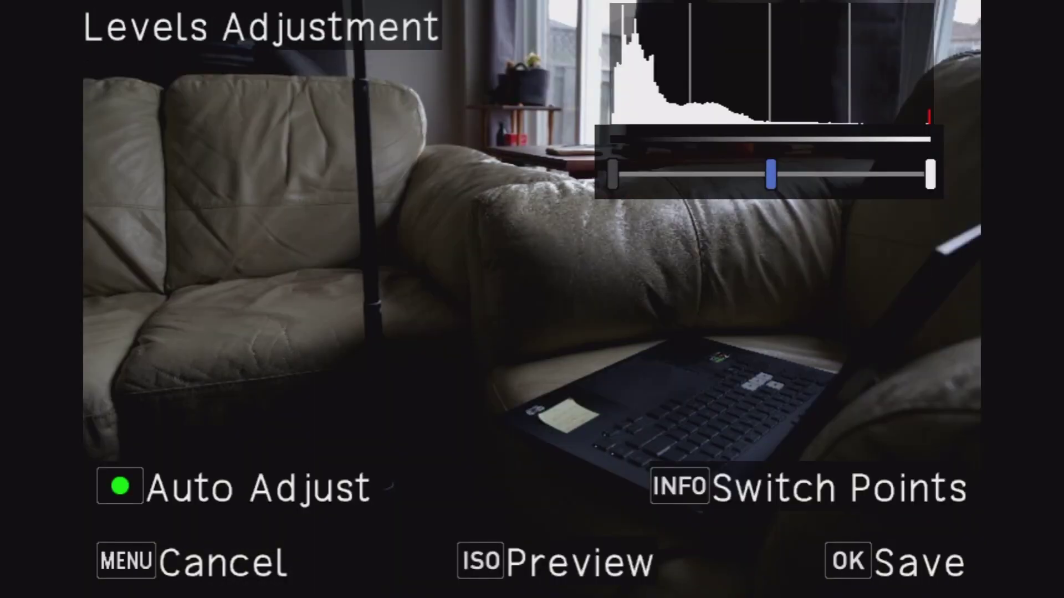
key(Right)
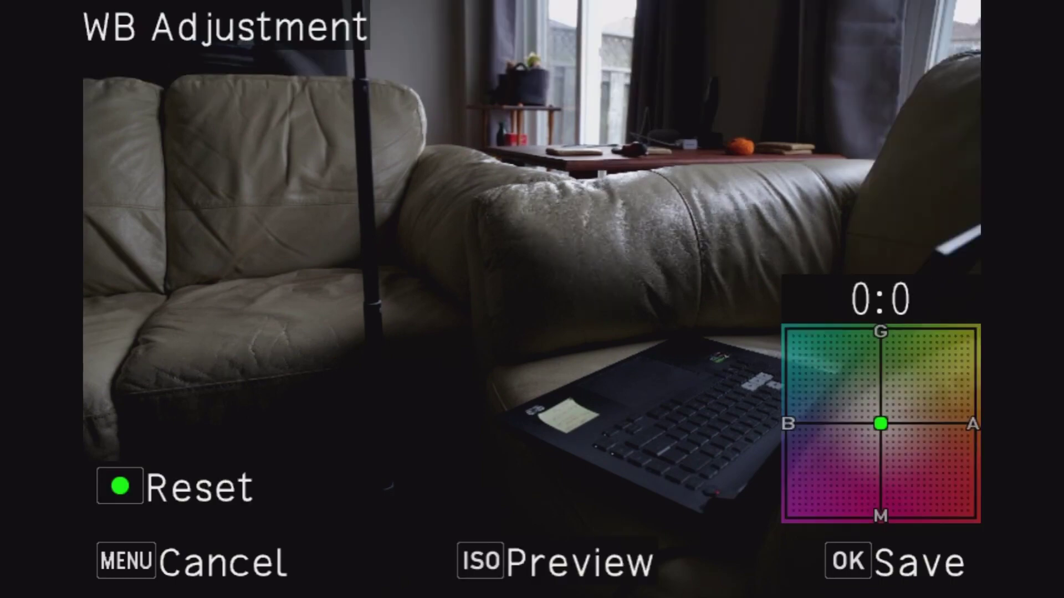
key(Escape)
- Scroll past color moiré correction and movie options to File Management
key(Down)
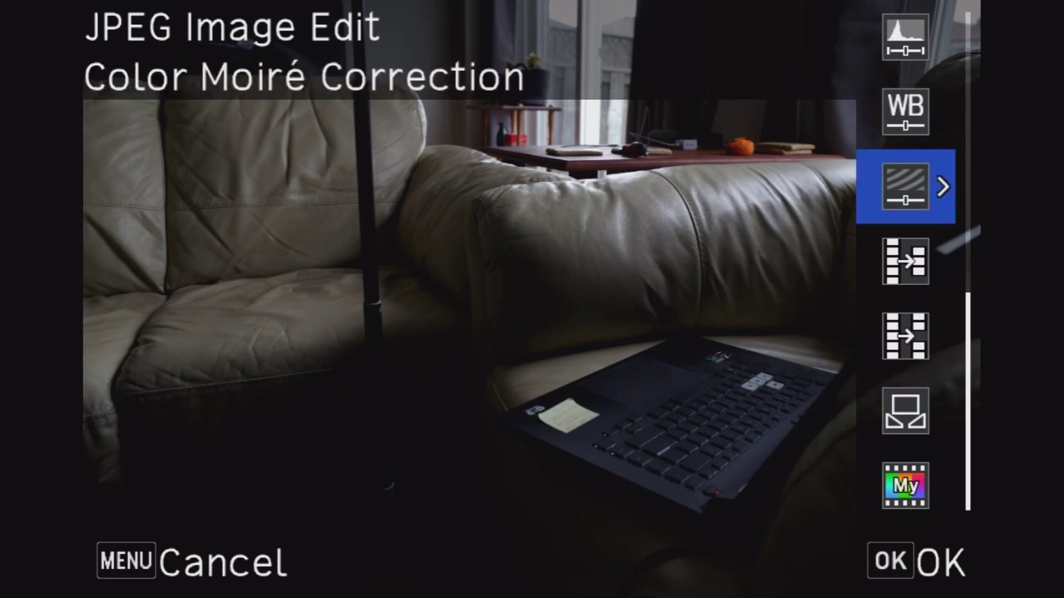
key(Down)
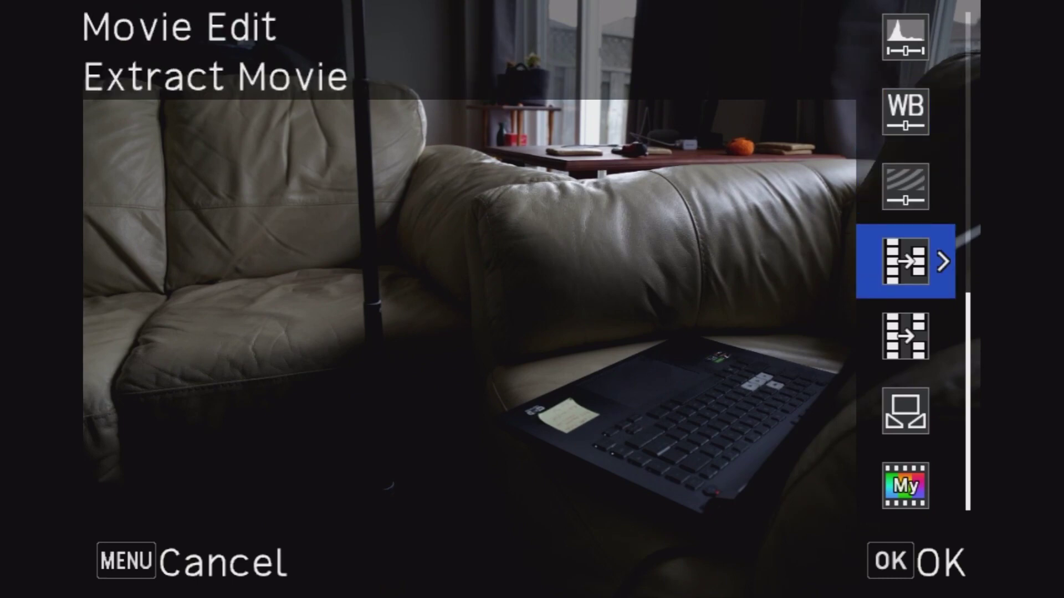
key(Down)
key(Down)
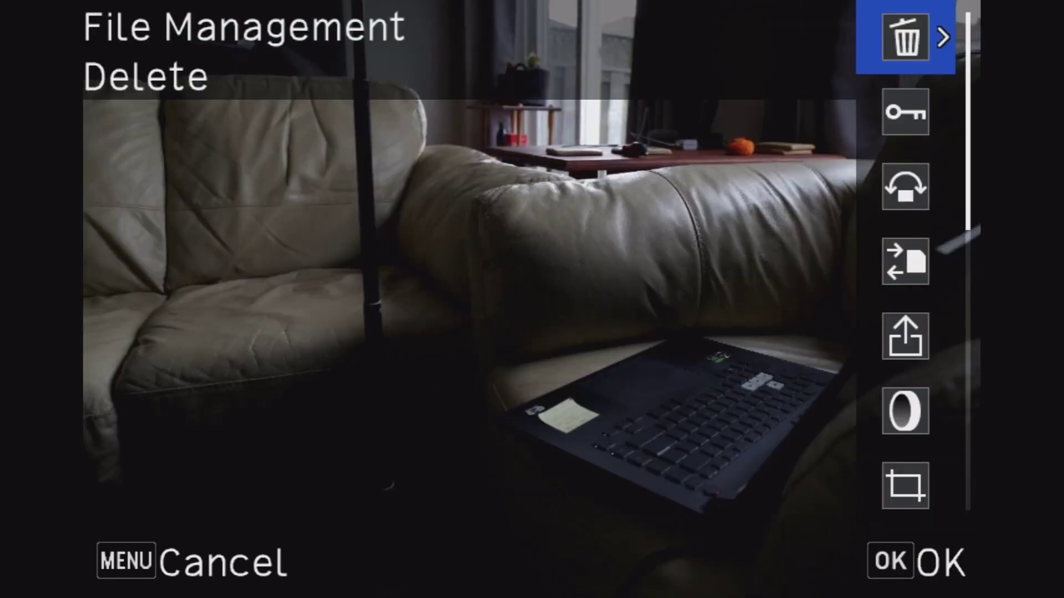
key(Down)
key(Down)
key(Down)
key(Down)
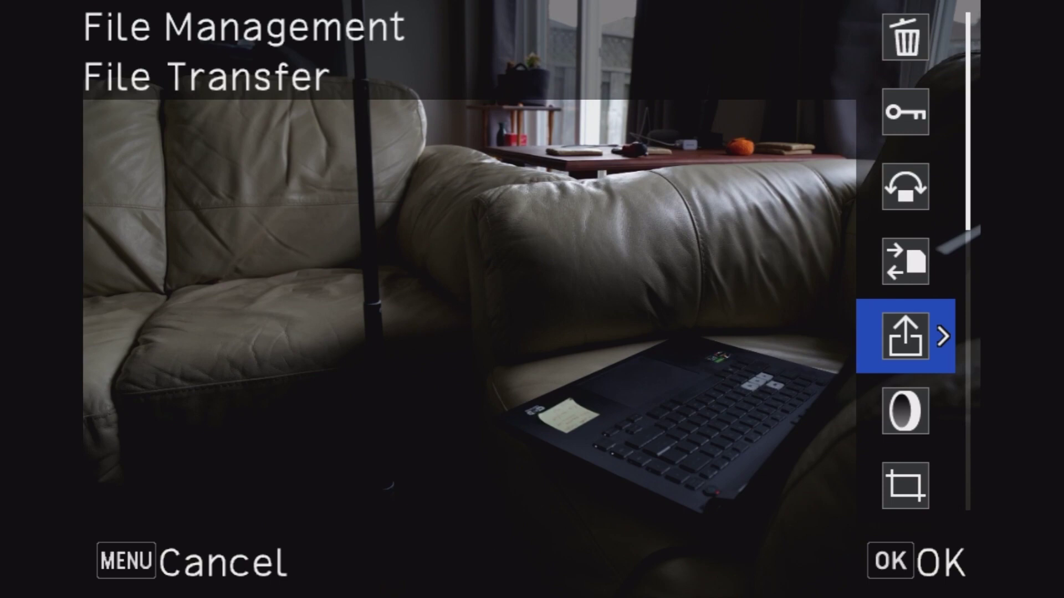
- Browse the edit tools, load a different shot, and return to the Digital Filter entry
key(Down)
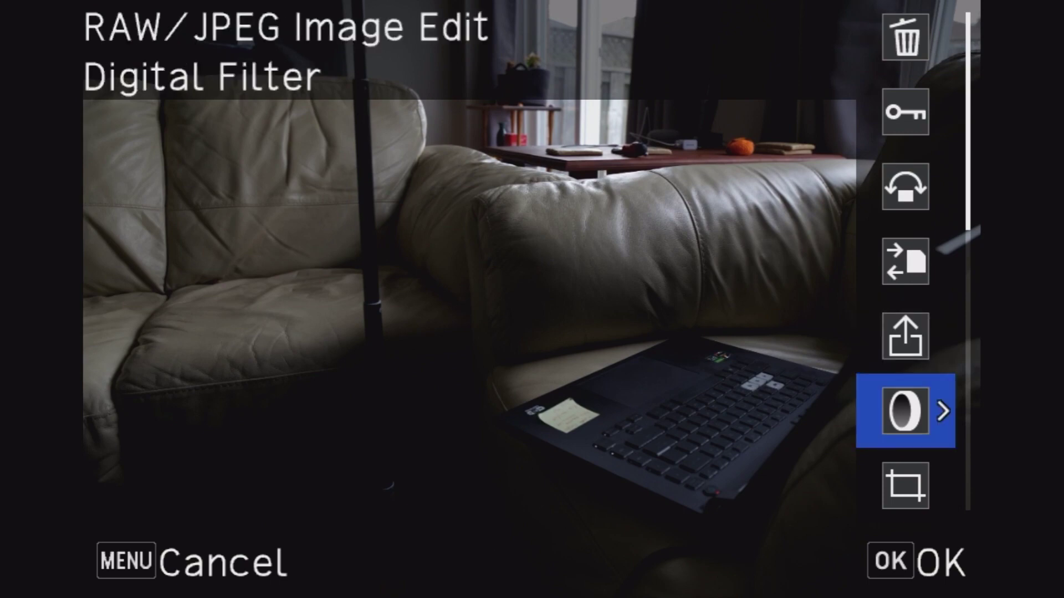
key(Down)
key(Down)
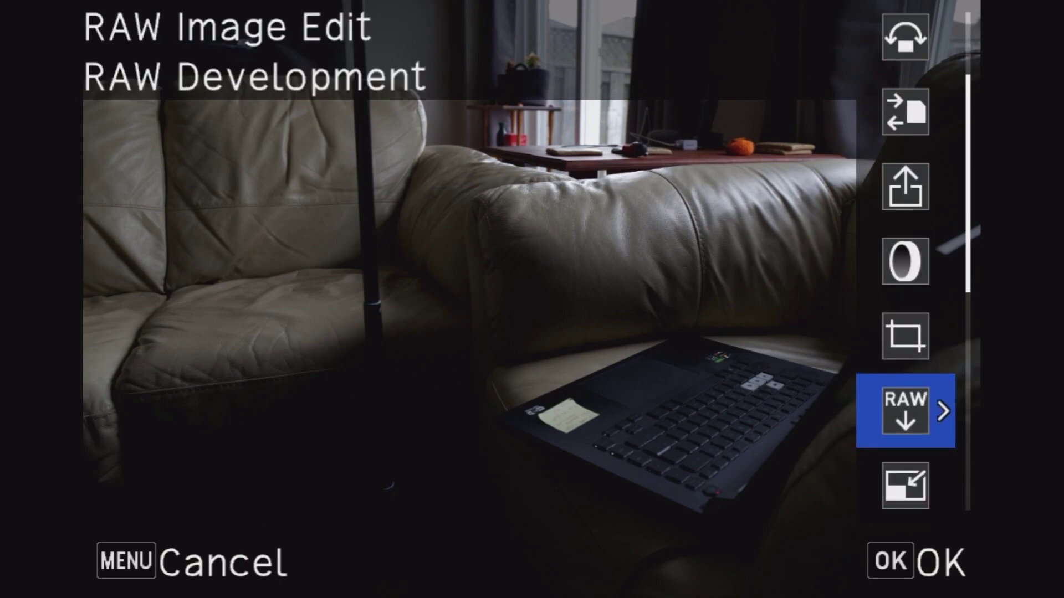
key(Down)
key(Up)
key(Up)
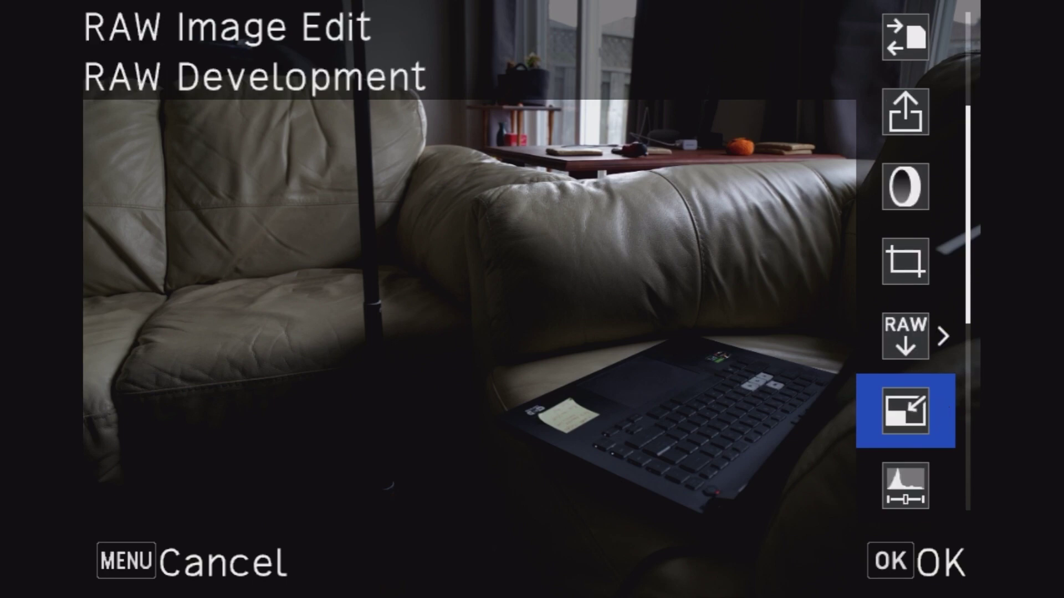
key(Down)
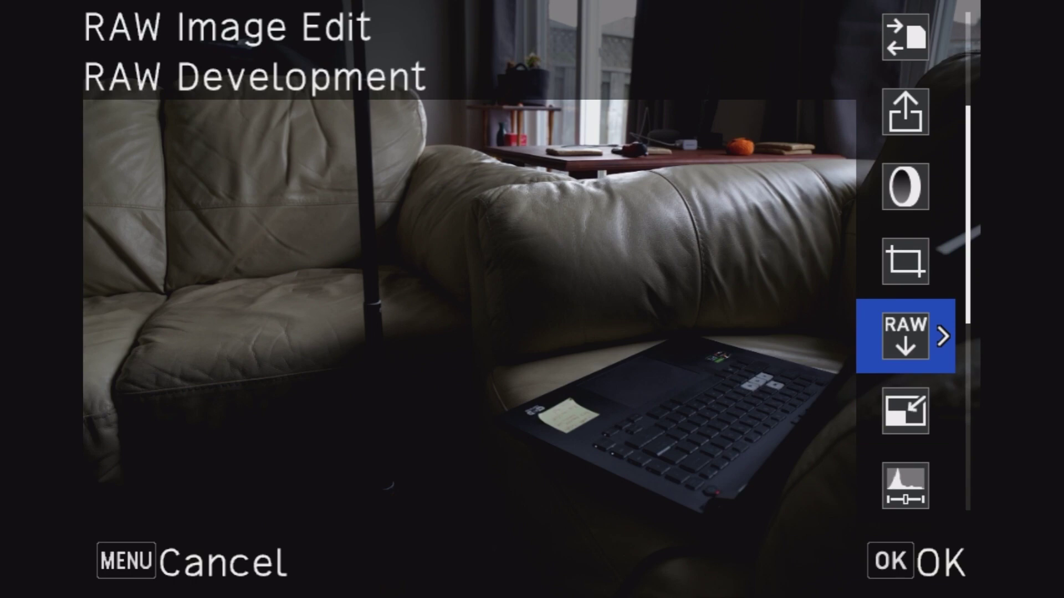
key(Right)
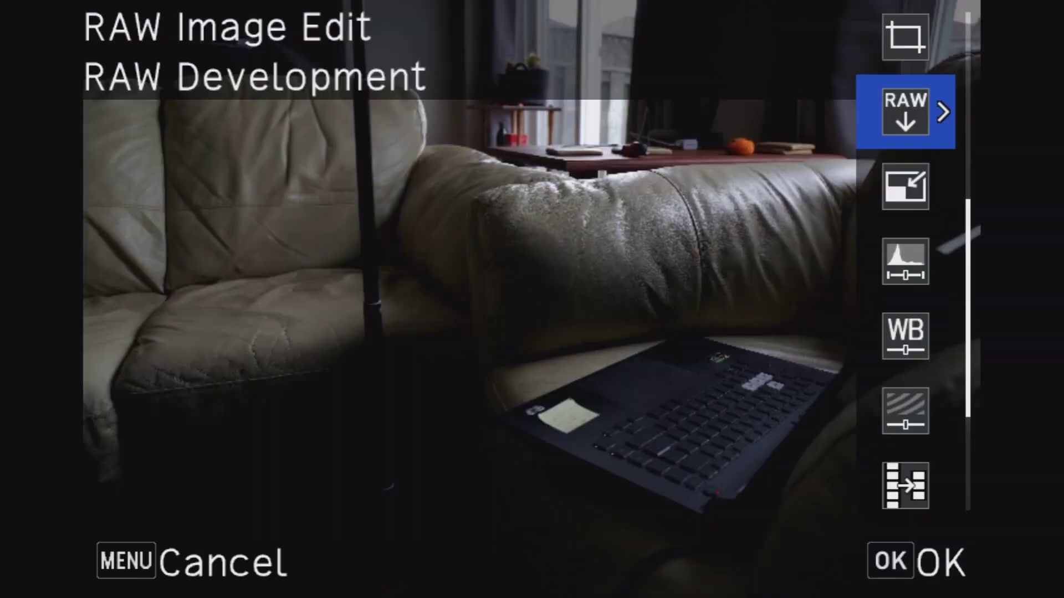
key(Up)
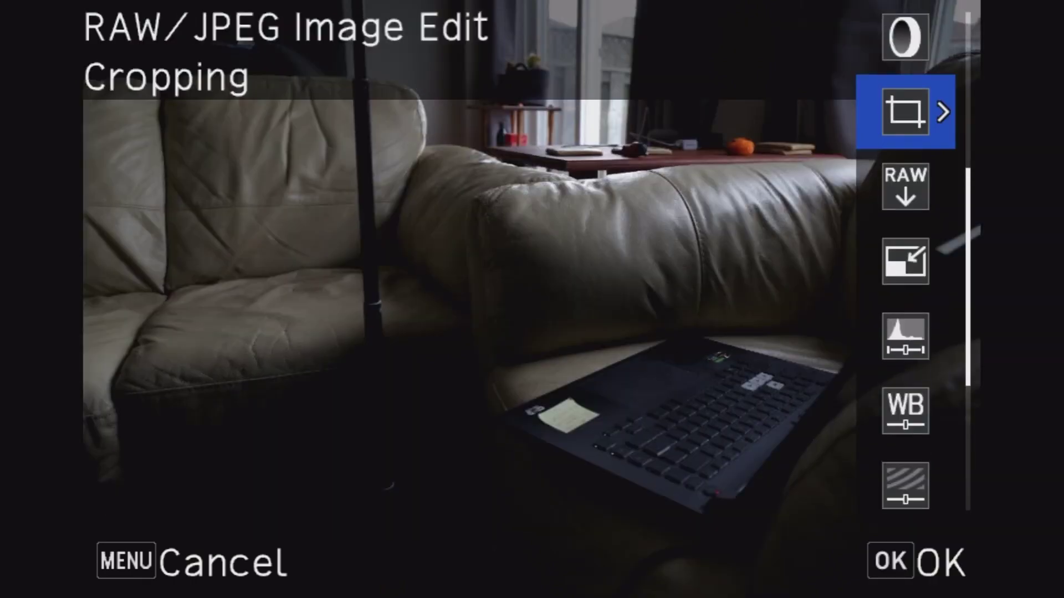
key(Up)
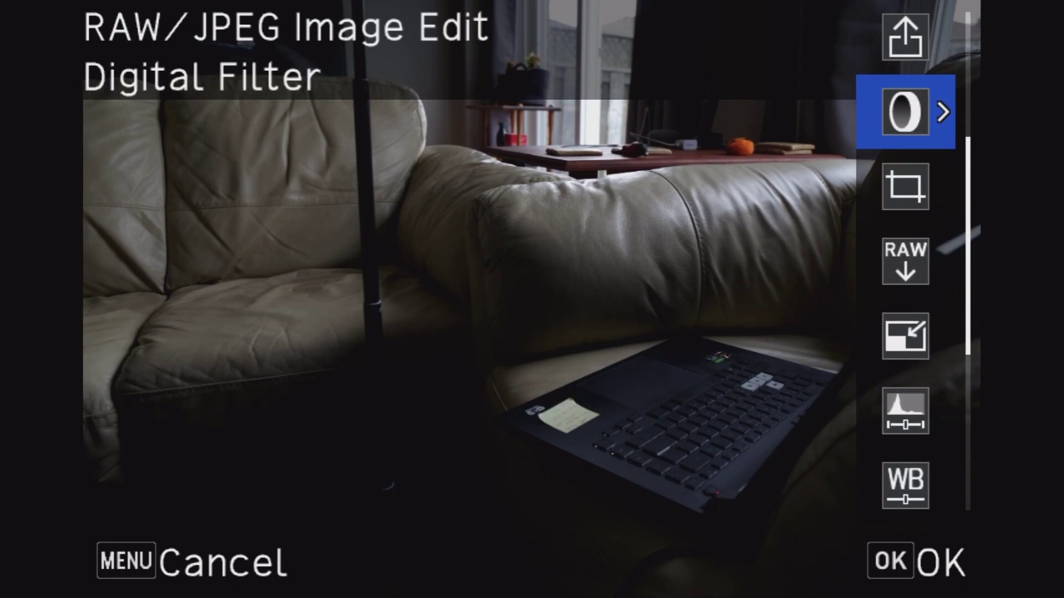
- Preview the Extract Color, Replace Color, Toy Camera, Retro, High Contrast, Shading, Invert Color and Unicolor Bold filters
key(Right)
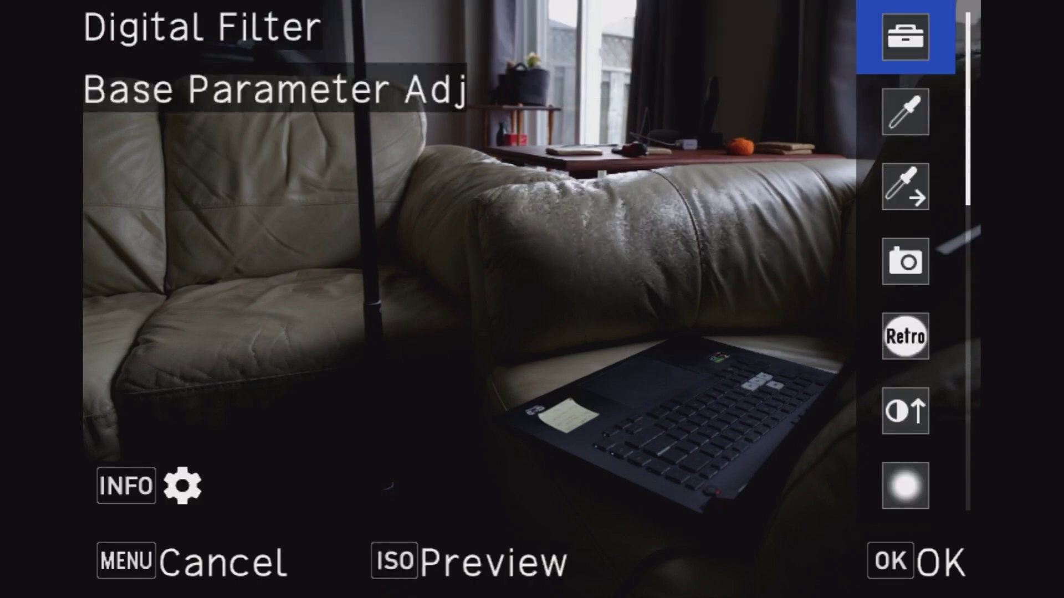
key(Down)
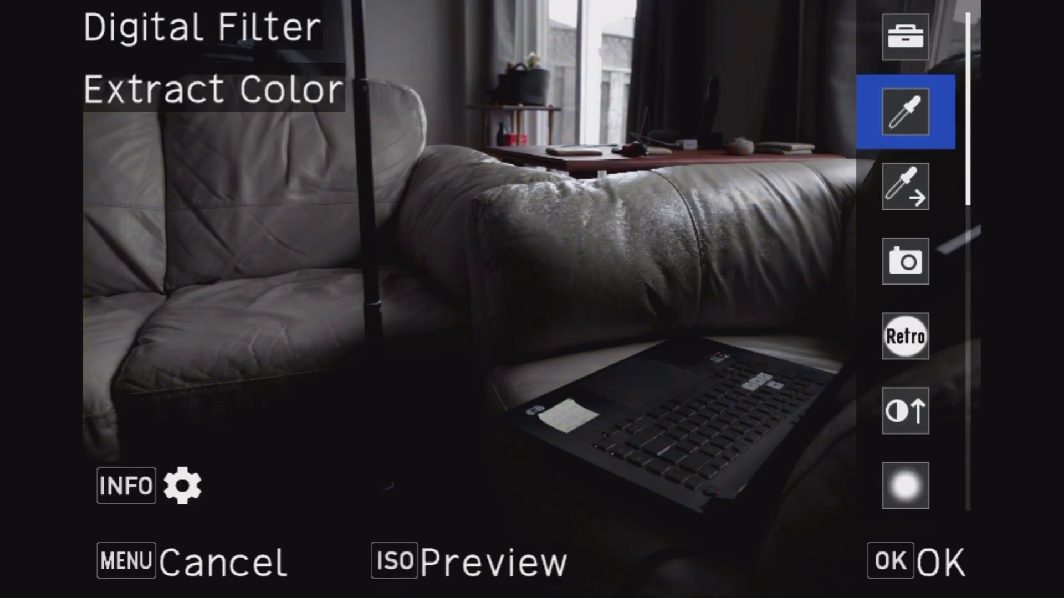
key(Down)
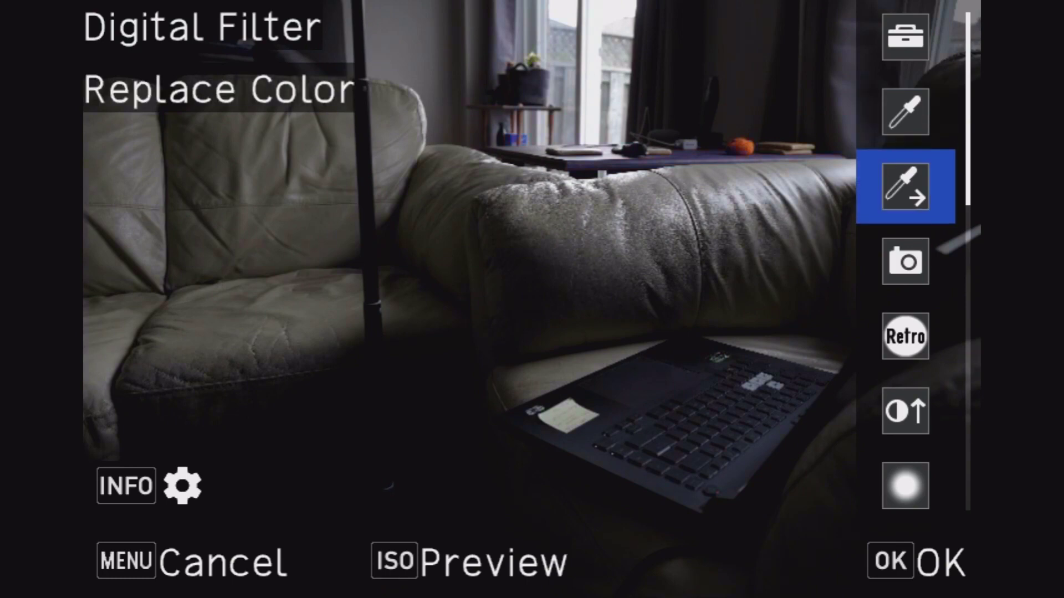
key(Down)
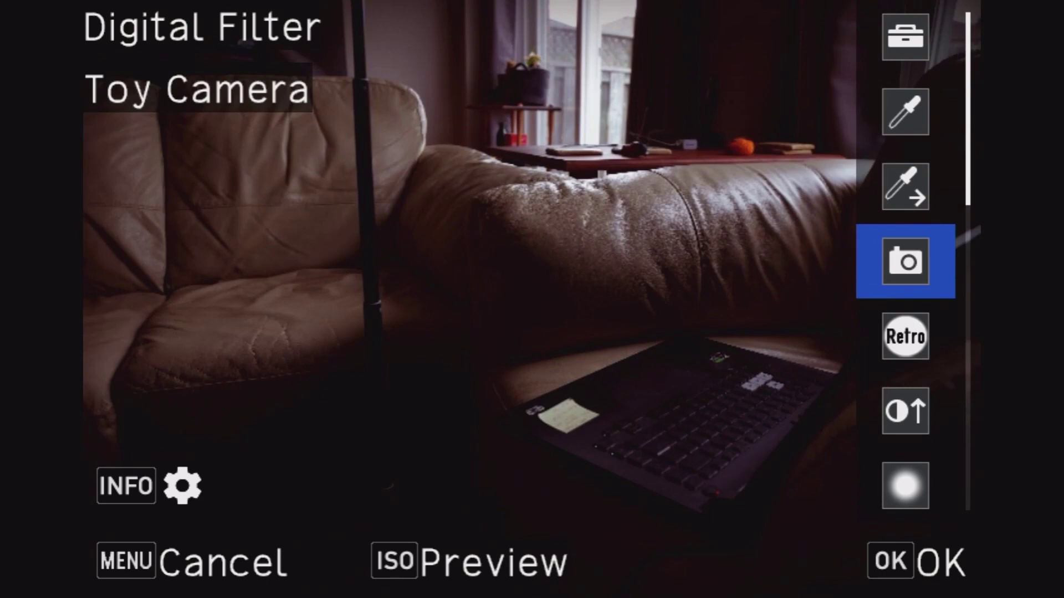
key(Down)
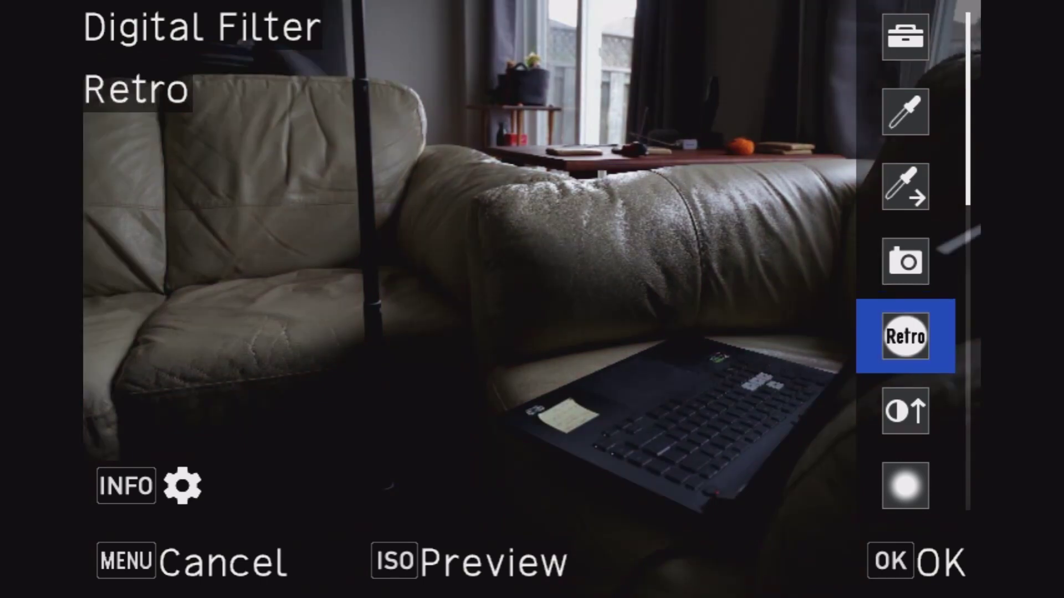
key(Down)
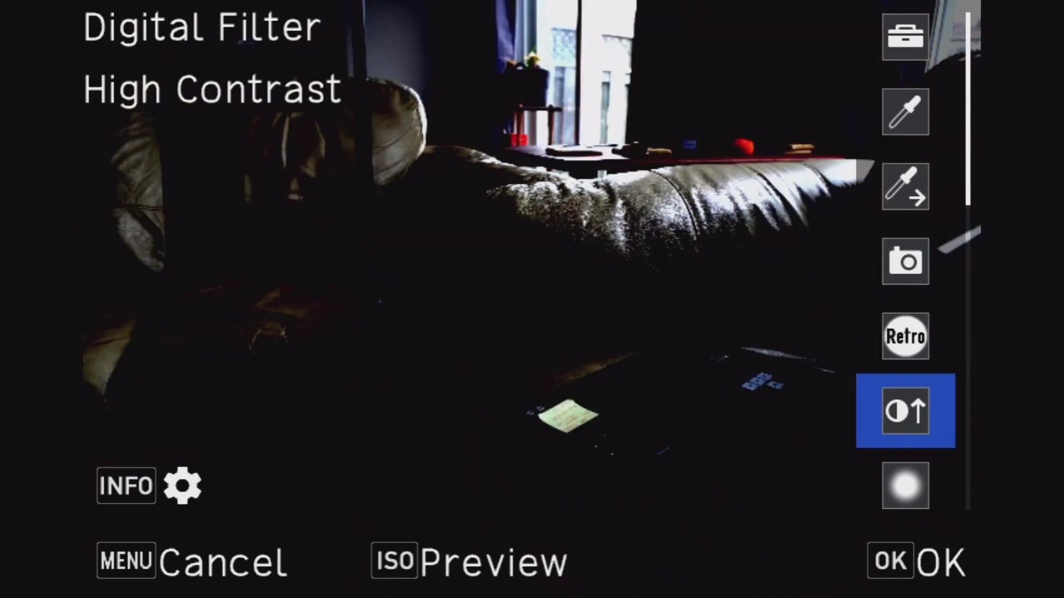
key(Down)
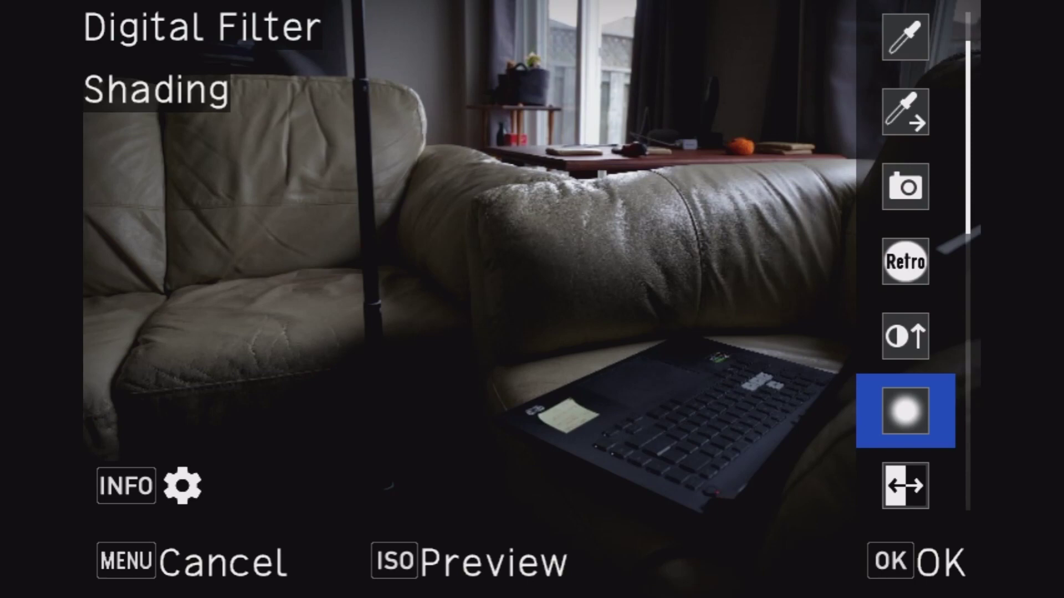
key(Down)
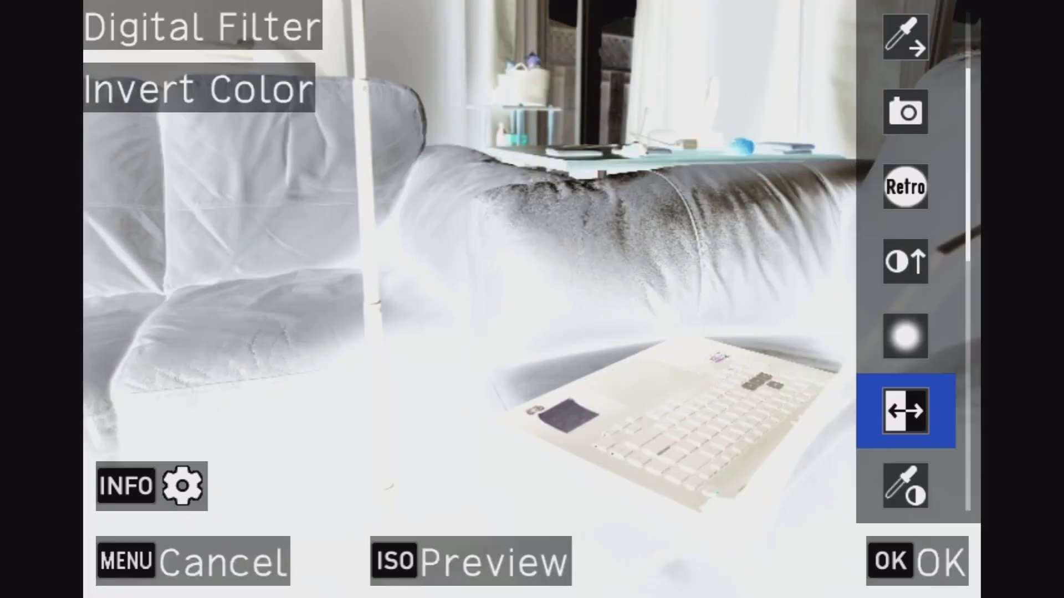
key(Down)
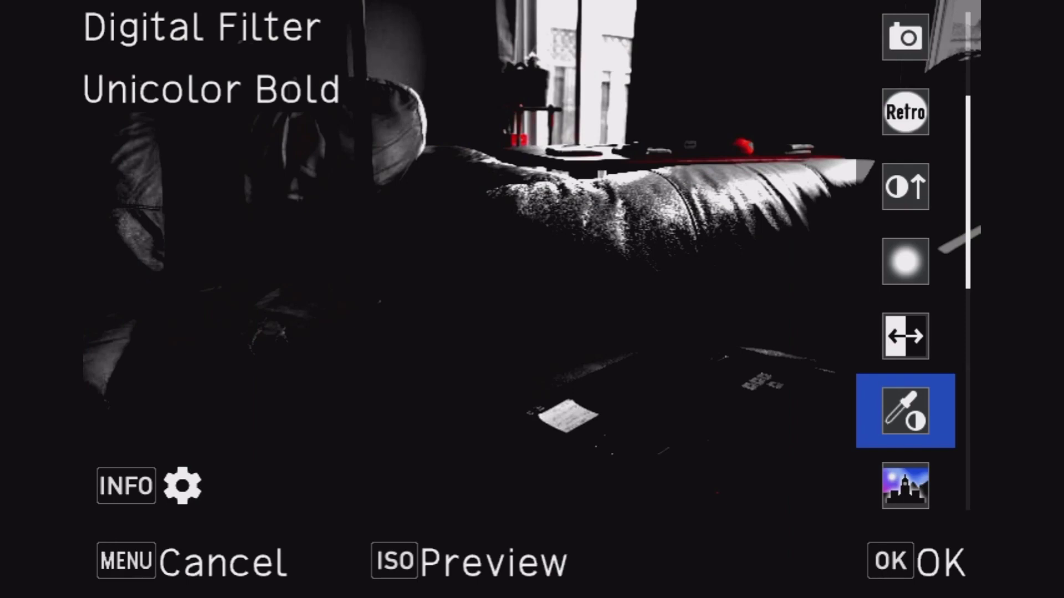
- Preview Tone Expansion, Bold and Grainy Monochrome, Miniature, Soft, Fish-eye and Slim, then exit unapplied
key(Down)
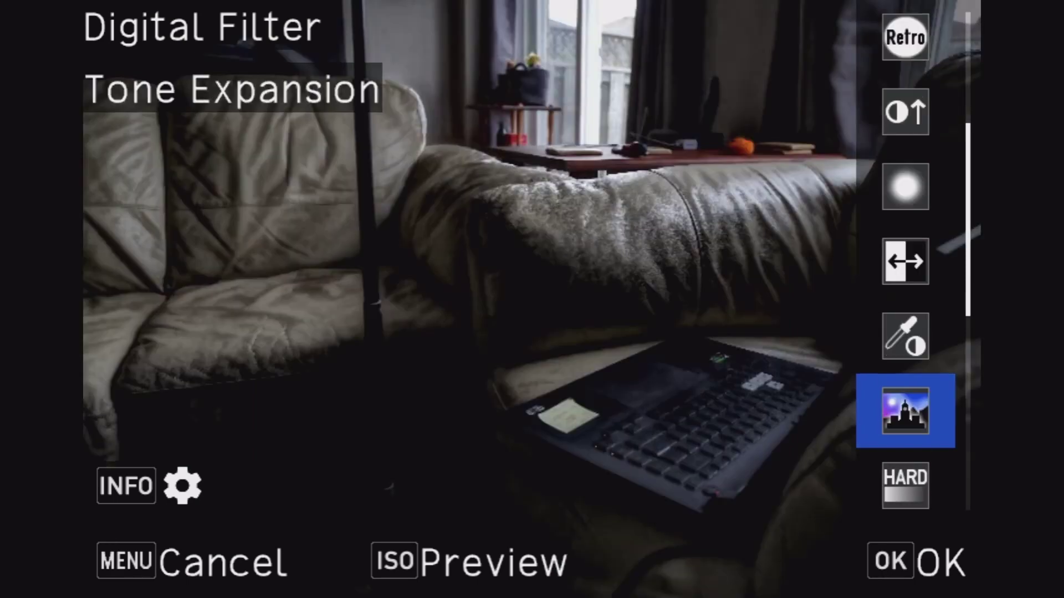
key(Down)
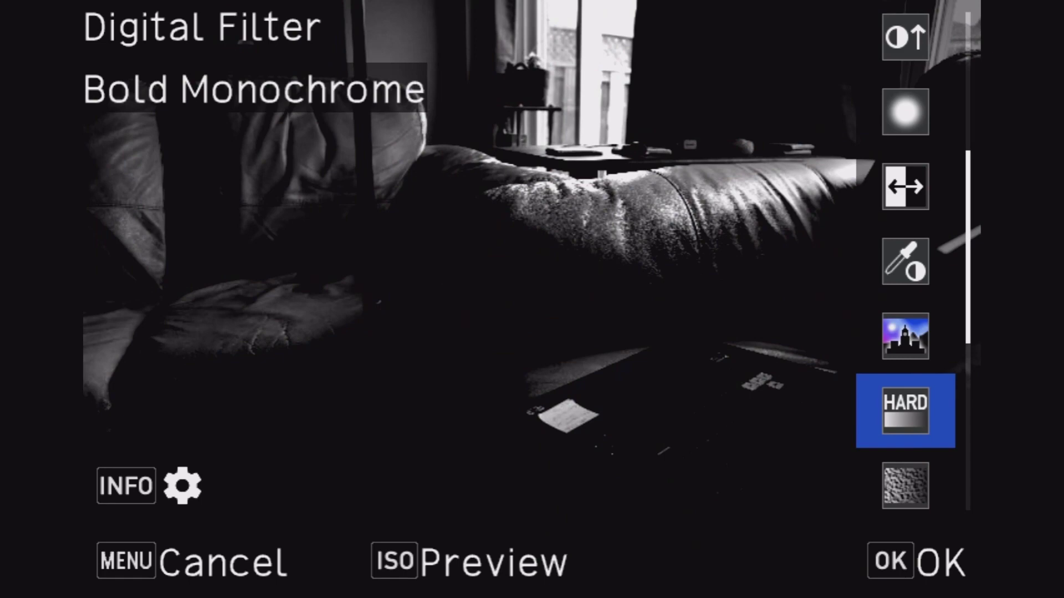
key(Down)
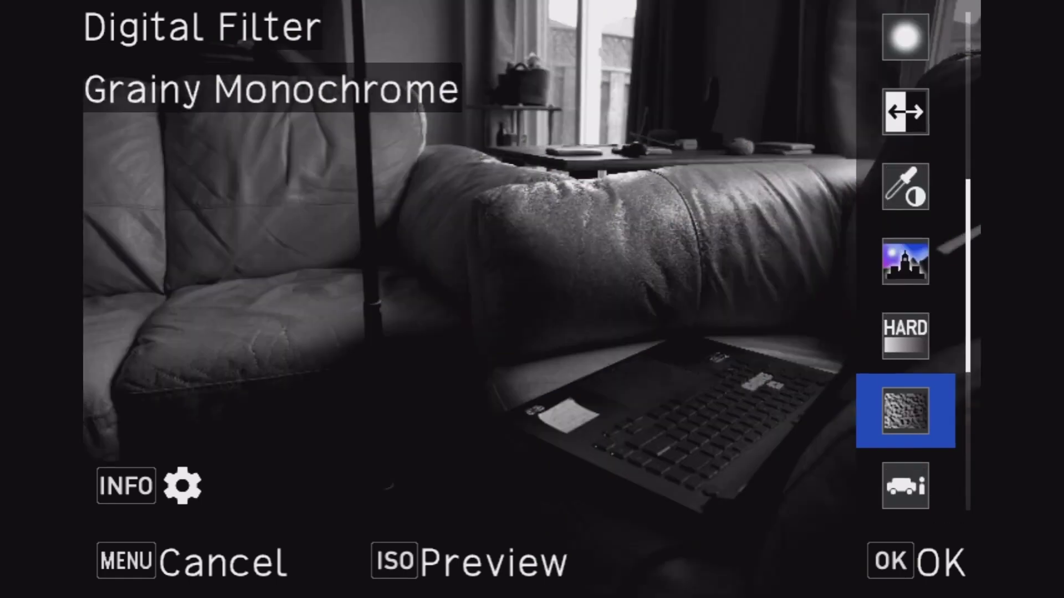
key(Down)
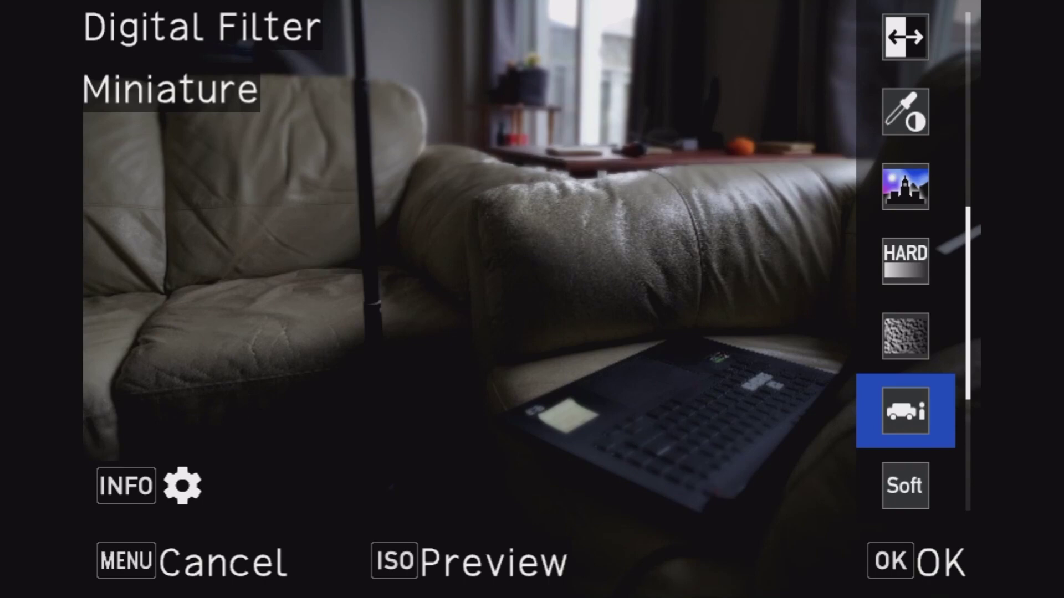
key(Down)
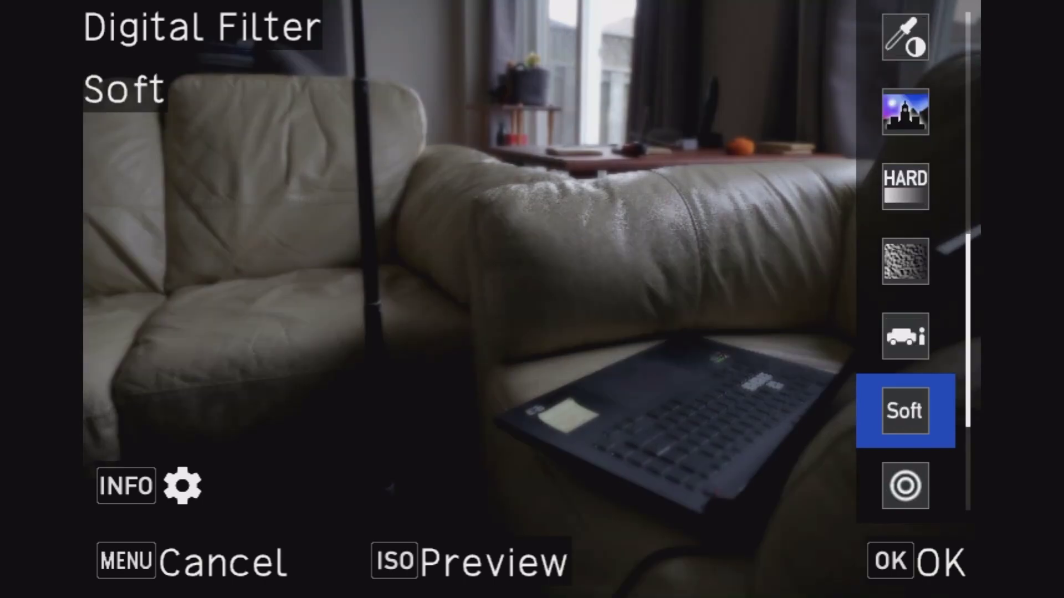
key(Down)
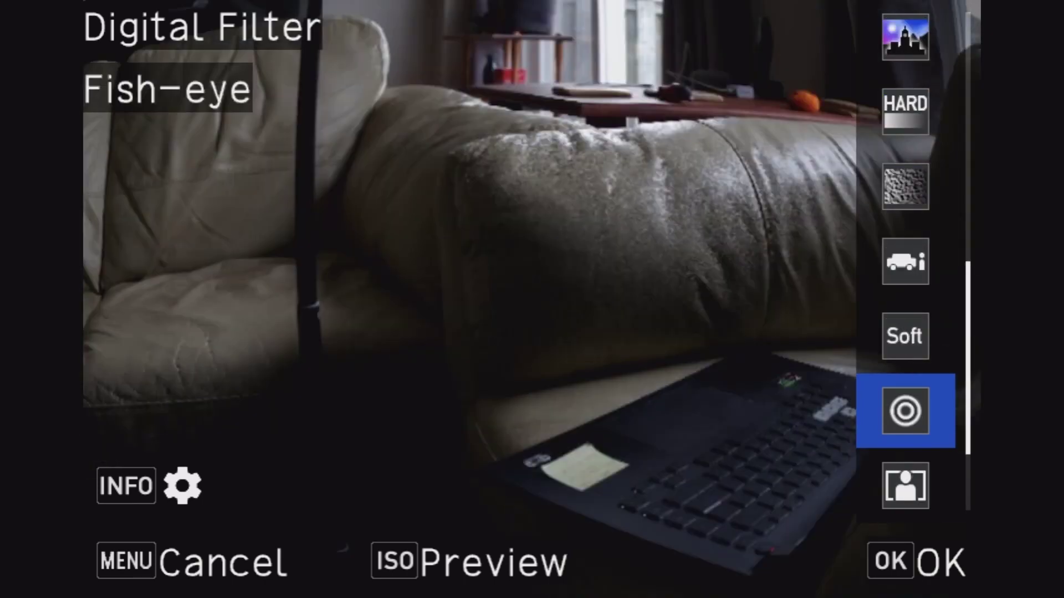
key(Down)
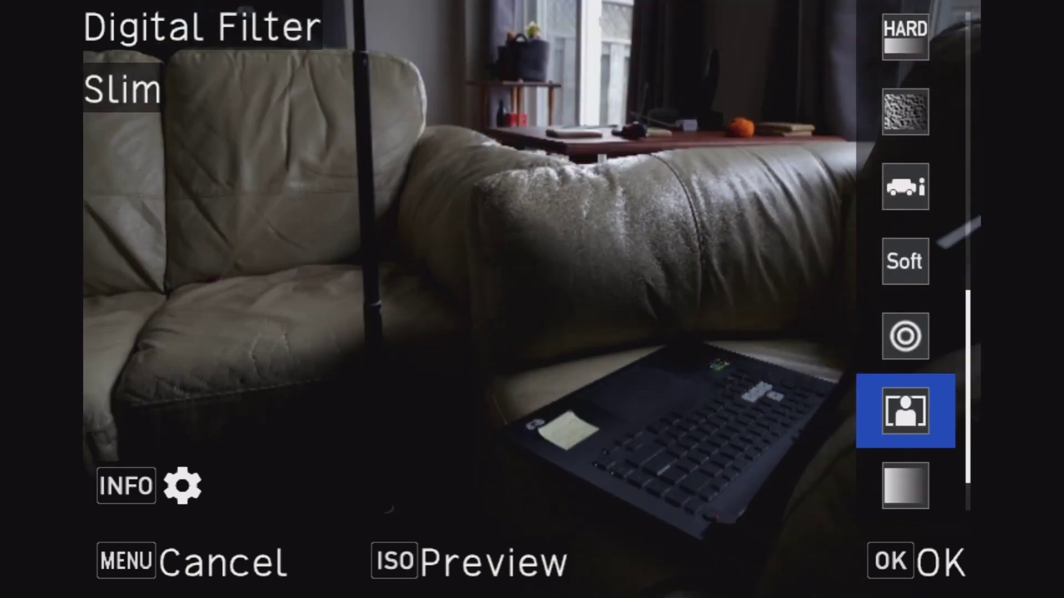
key(Escape)
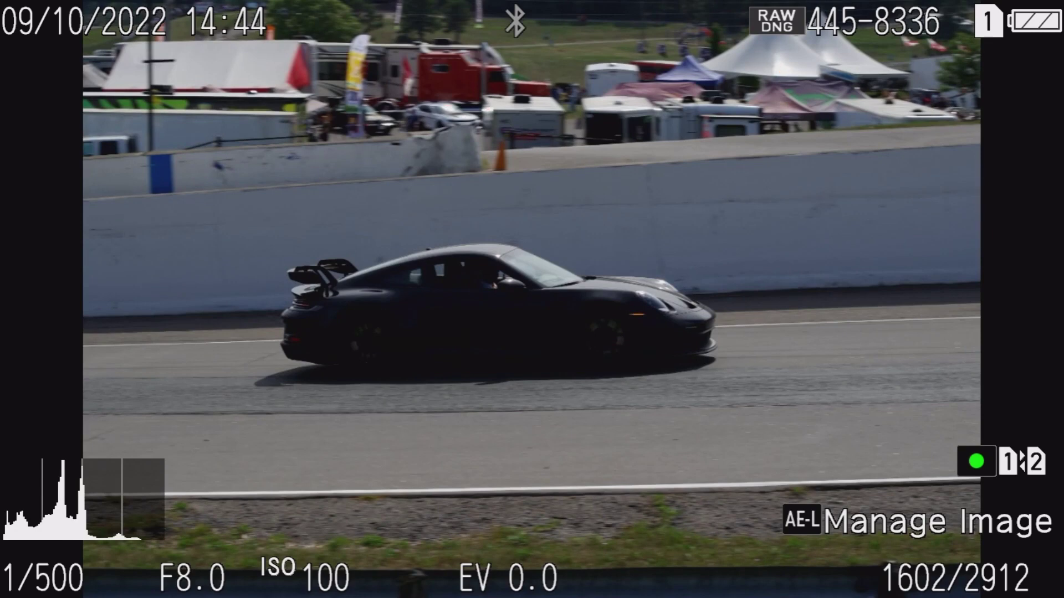
- Open the Porsche RAW's image edit menu and highlight RAW Development
key(Return)
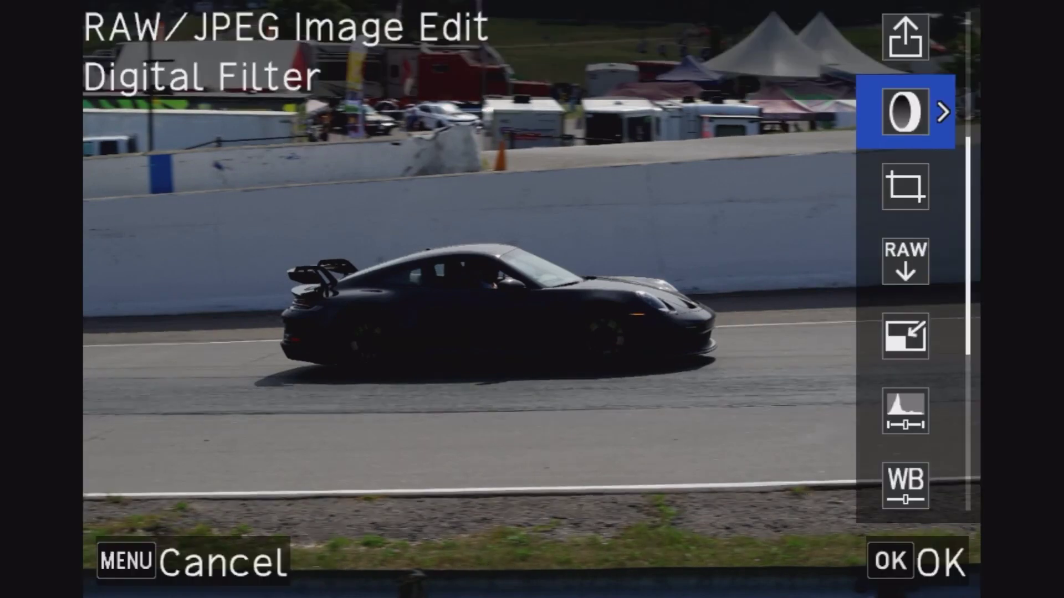
key(Down)
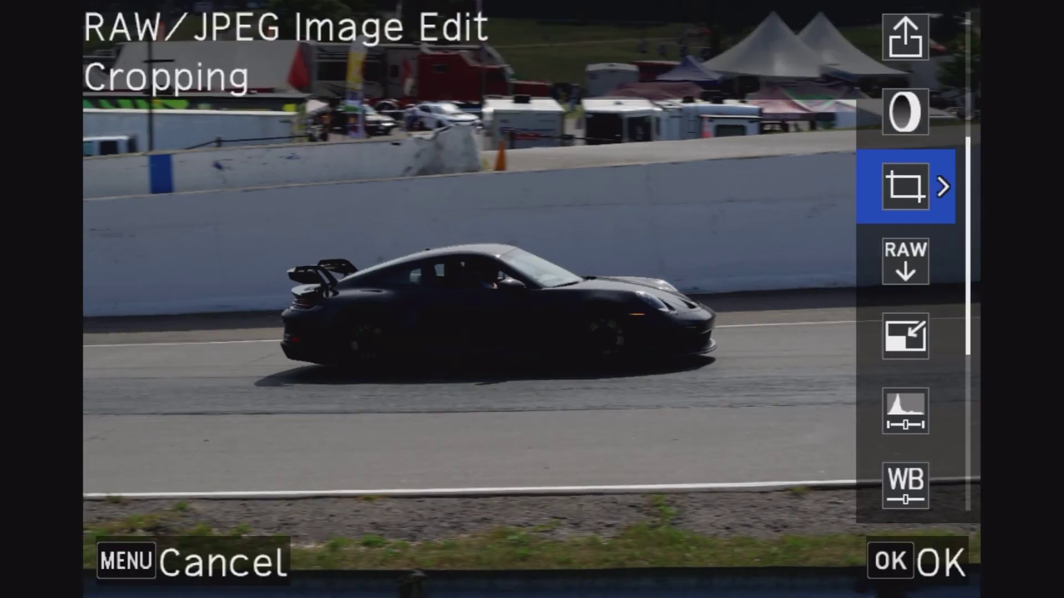
key(Down)
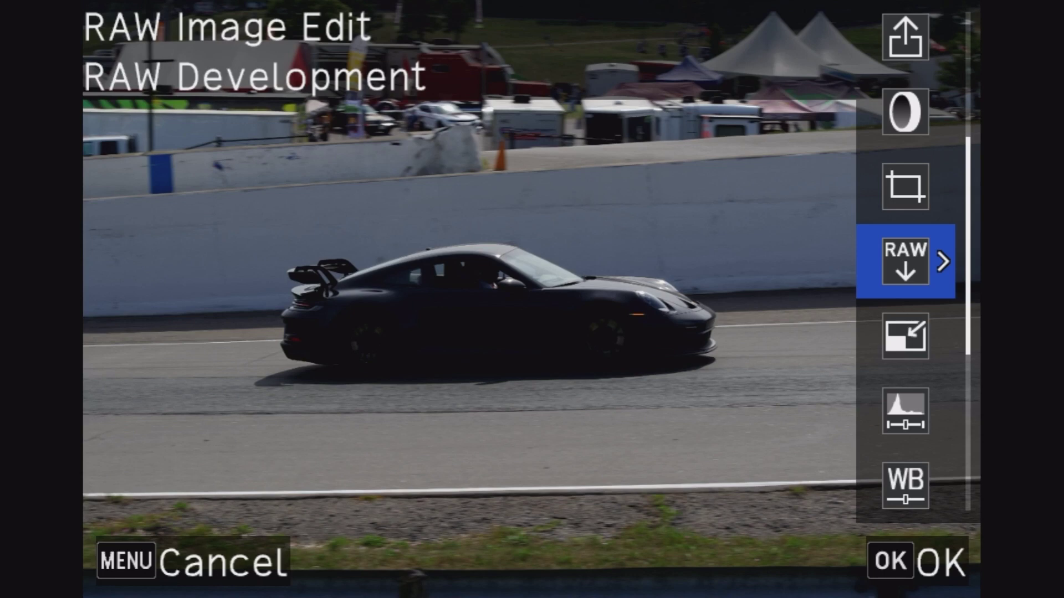
key(Down)
key(Down)
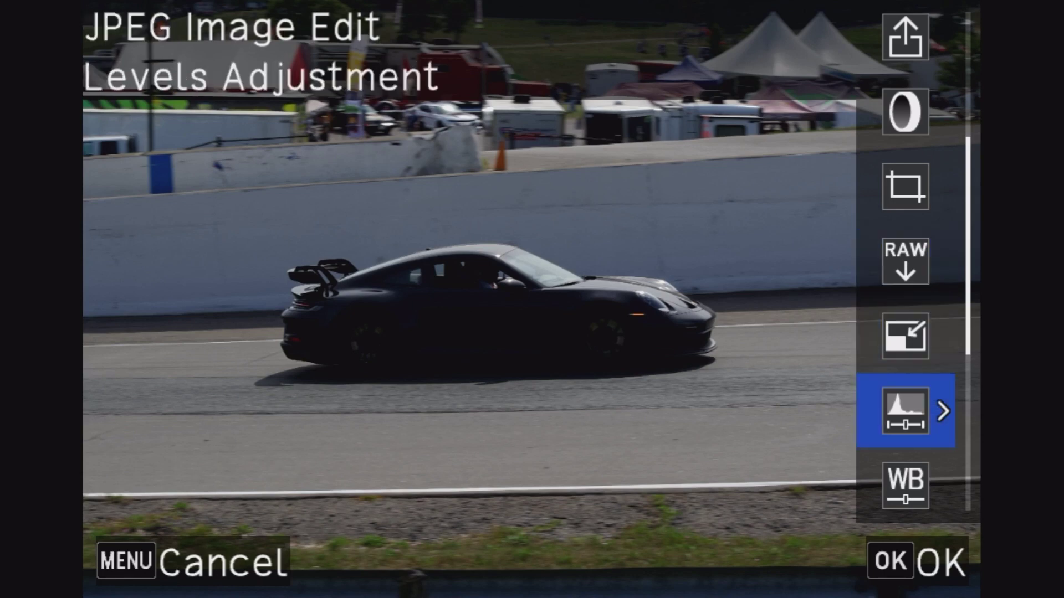
key(Up)
key(Up)
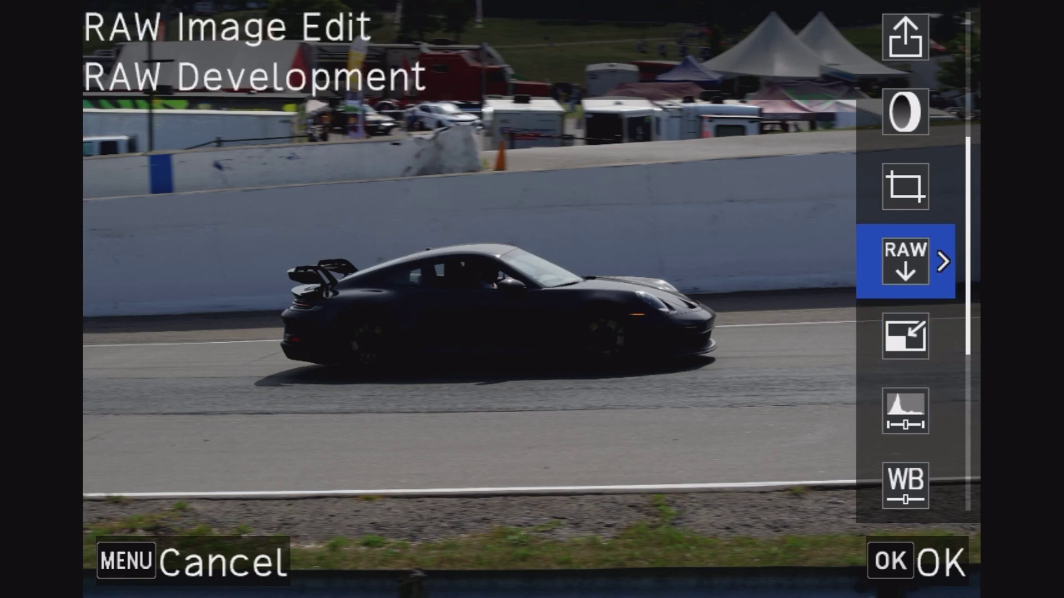
- Open the Porsche RAW's development parameters and show the Aspect Ratio choices, leaving 3:2
key(Return)
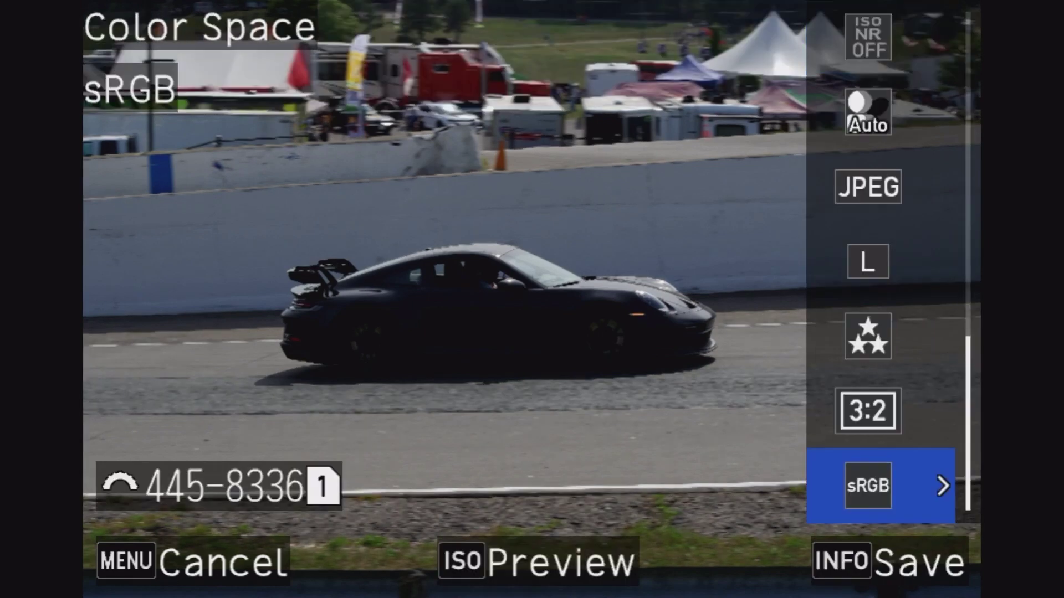
click(881, 411)
key(Right)
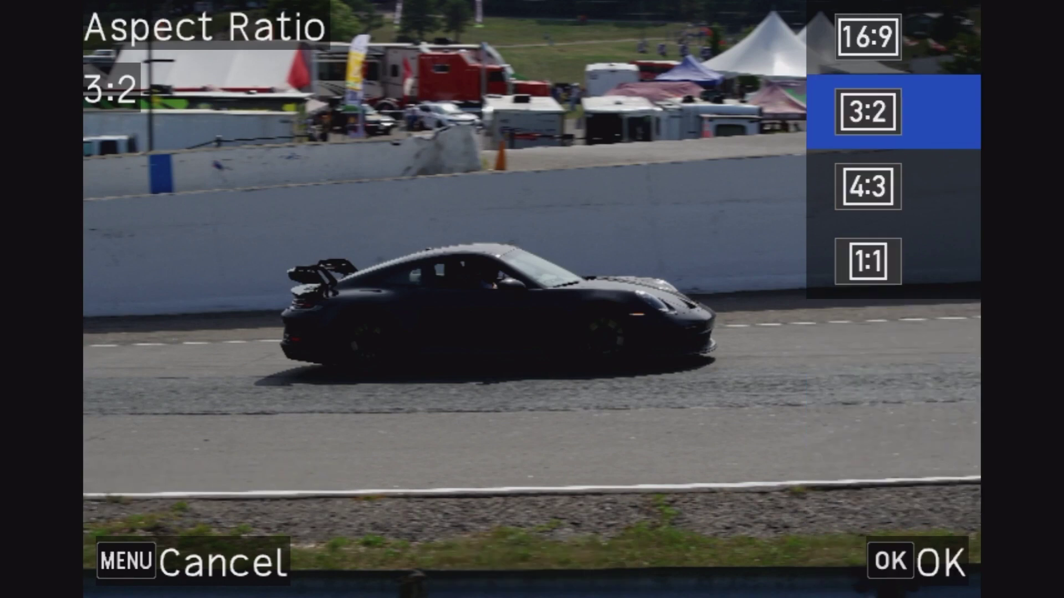